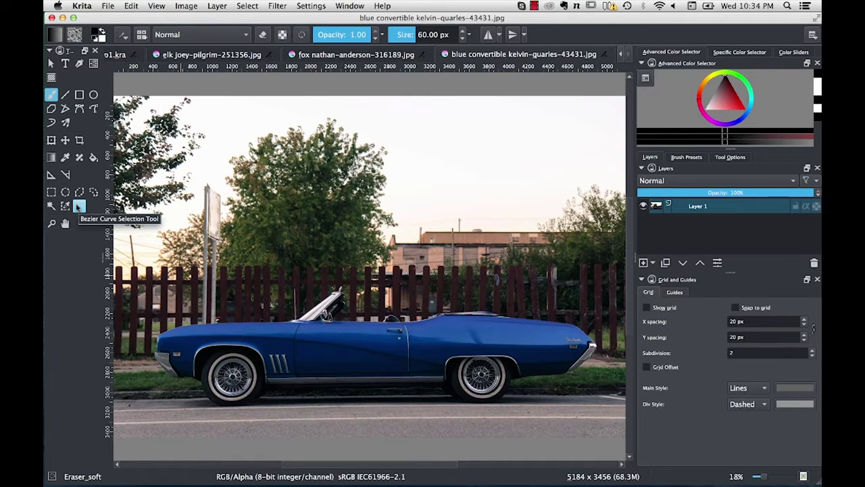
# Step: Outline the whole blue convertible, including windshield and wheels, with a closed Bezier curve selection
pyautogui.click(78, 206)
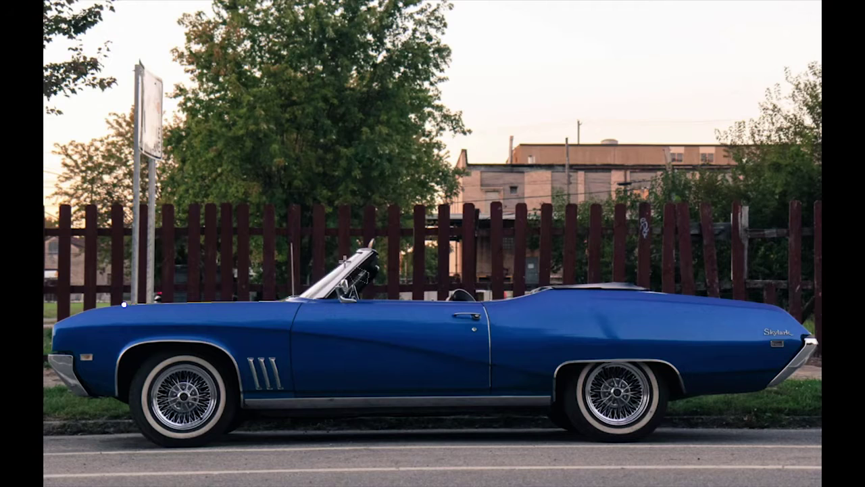
pyautogui.click(372, 248)
pyautogui.click(368, 285)
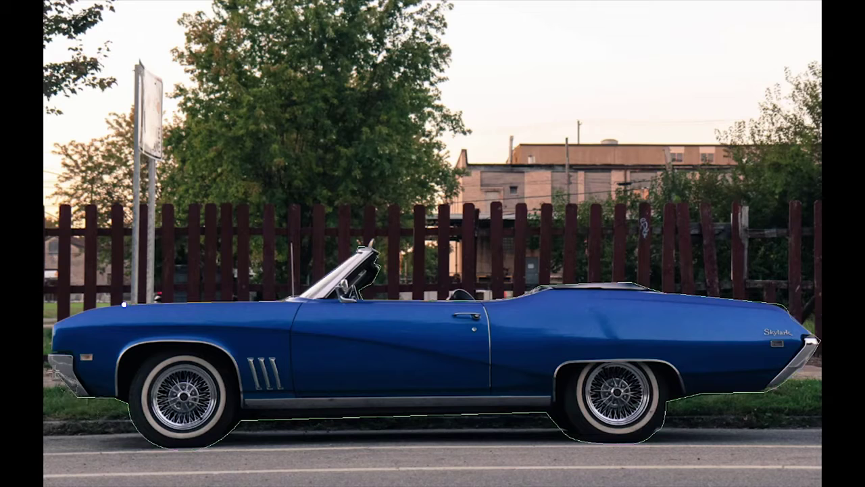
pyautogui.click(124, 305)
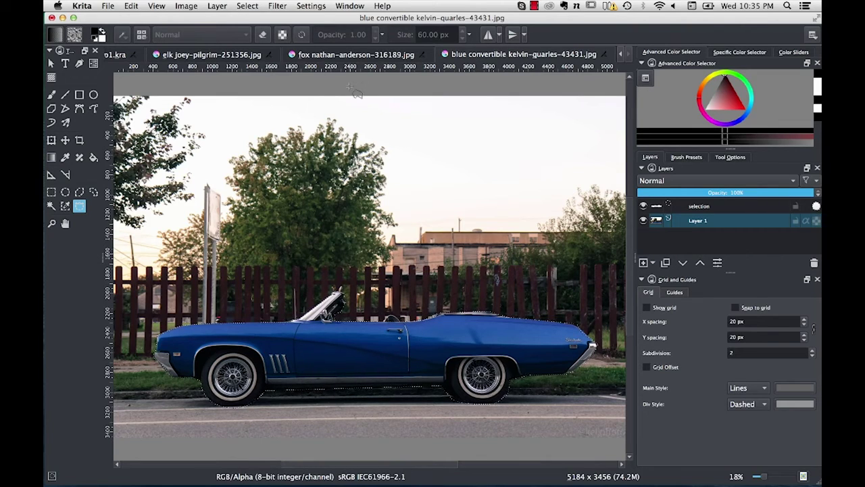
# Step: Copy the selected car and create a new image from the clipboard at its 4506 x 1190 px size
pyautogui.click(131, 6)
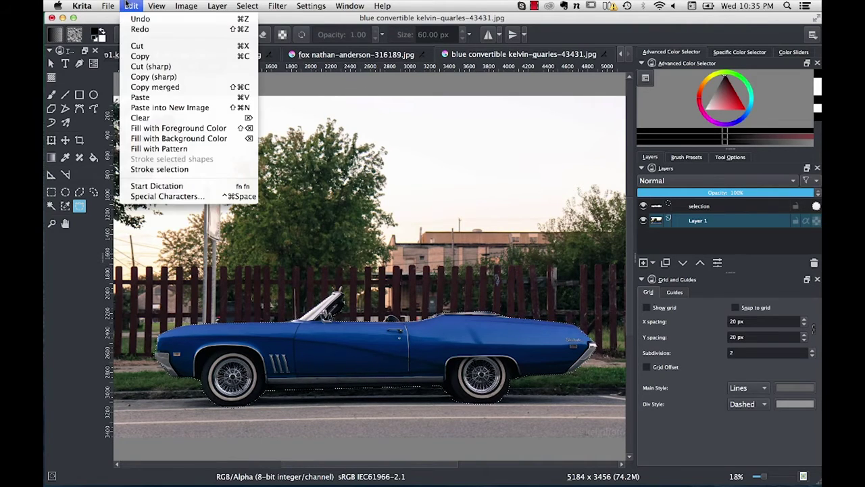
pyautogui.click(154, 56)
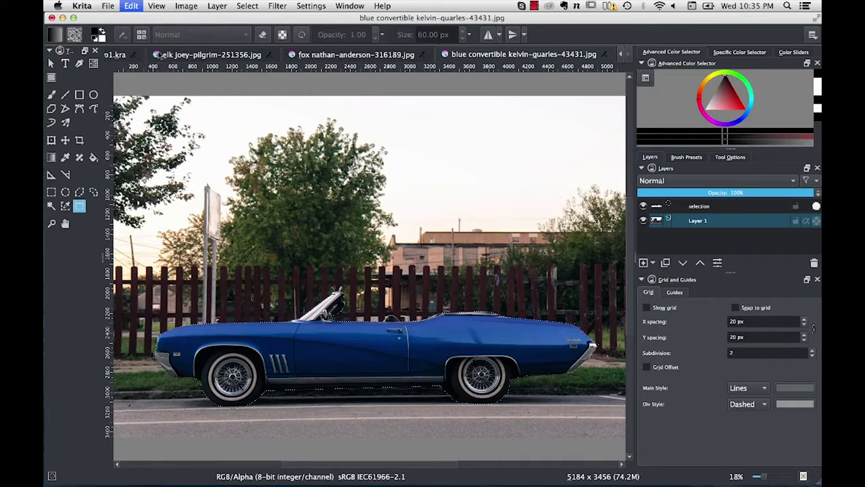
pyautogui.click(108, 5)
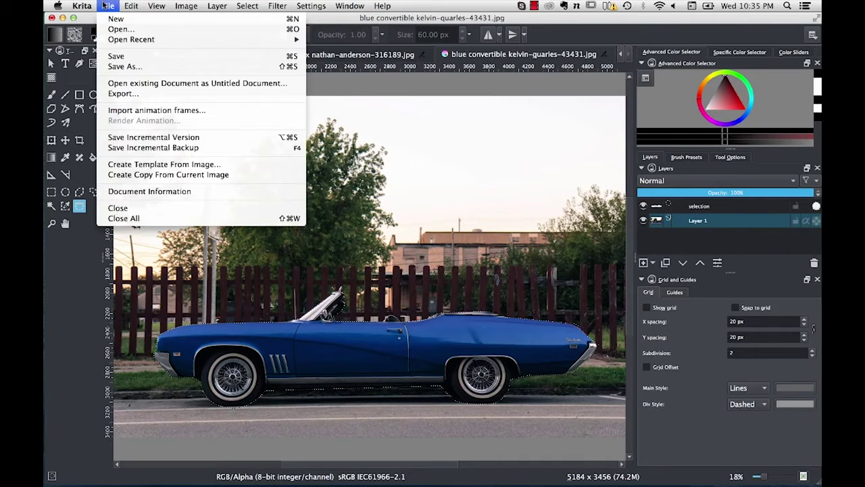
pyautogui.click(112, 19)
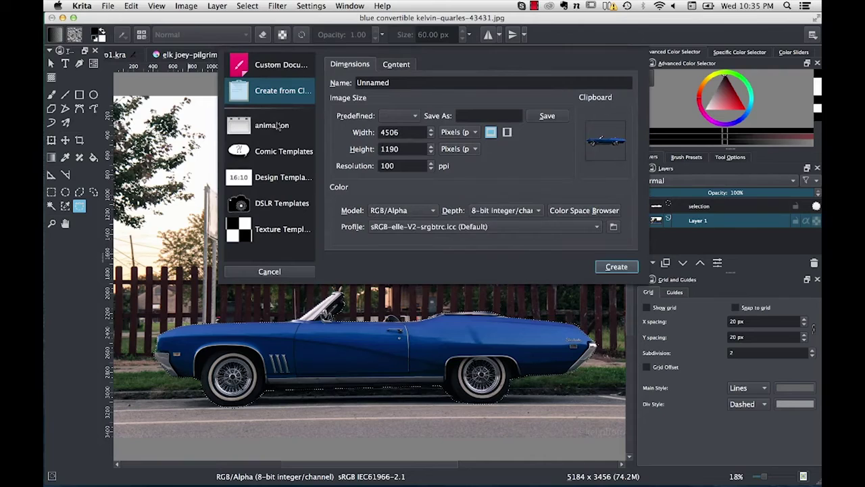
pyautogui.click(617, 267)
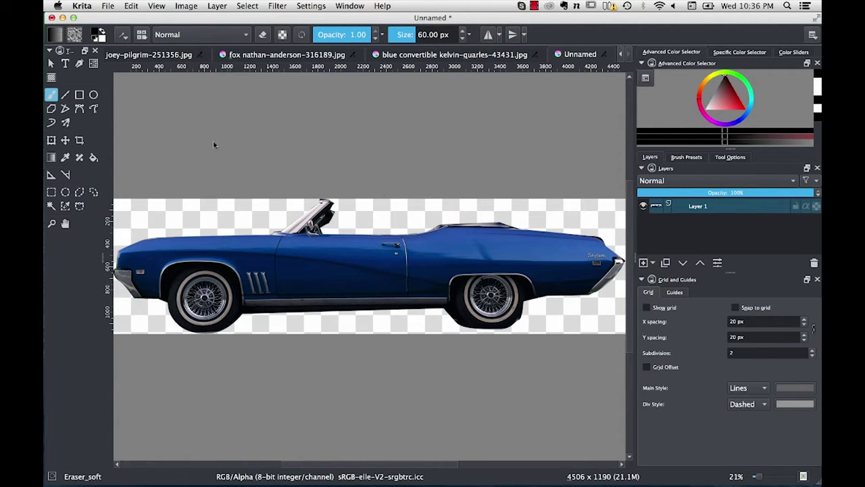
# Step: Resize the canvas to a height of 1500 px with the anchor at bottom centre, adding space above the car
pyautogui.click(193, 6)
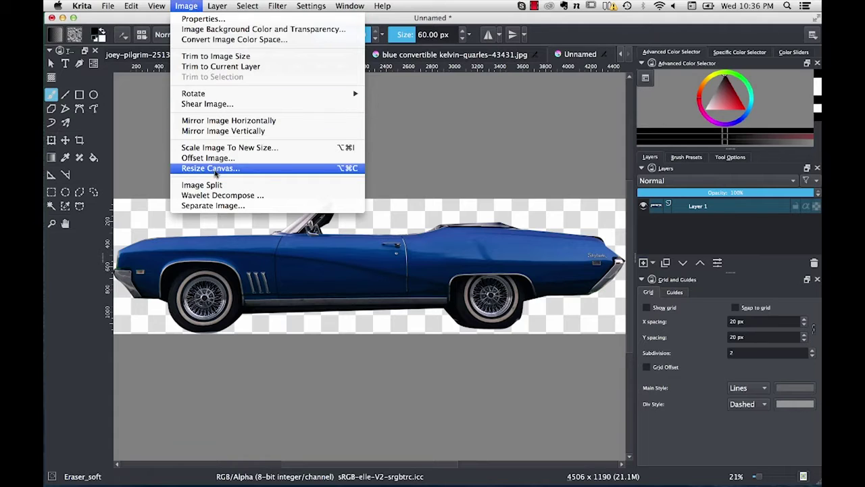
pyautogui.click(214, 169)
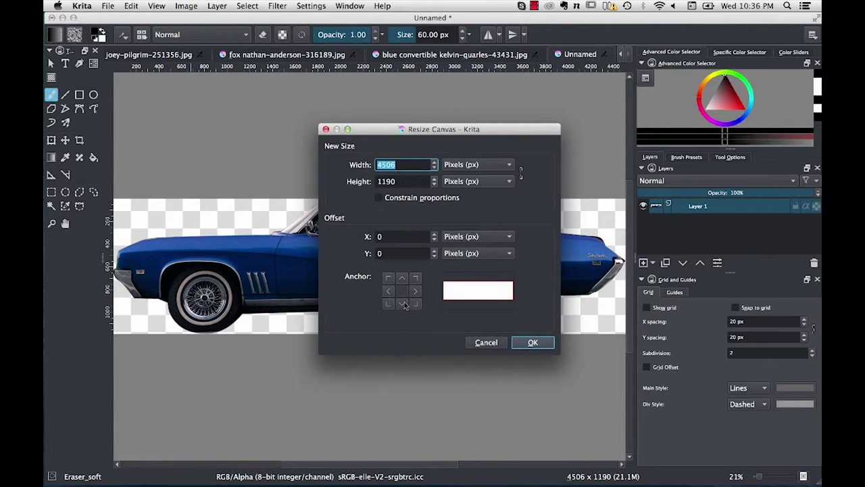
pyautogui.click(403, 304)
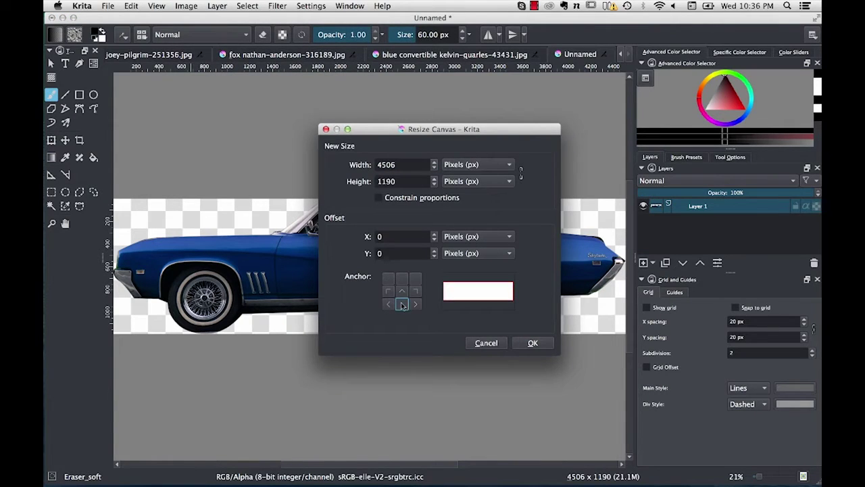
pyautogui.doubleClick(385, 181)
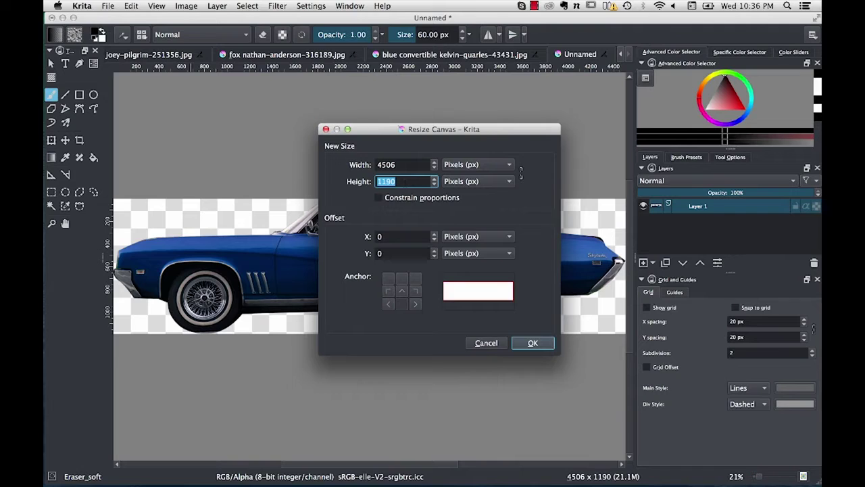
pyautogui.write('1500')
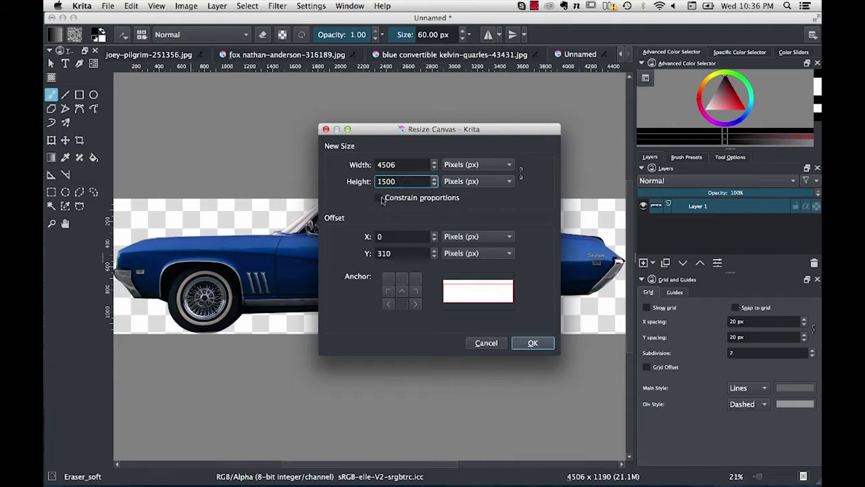
pyautogui.click(534, 343)
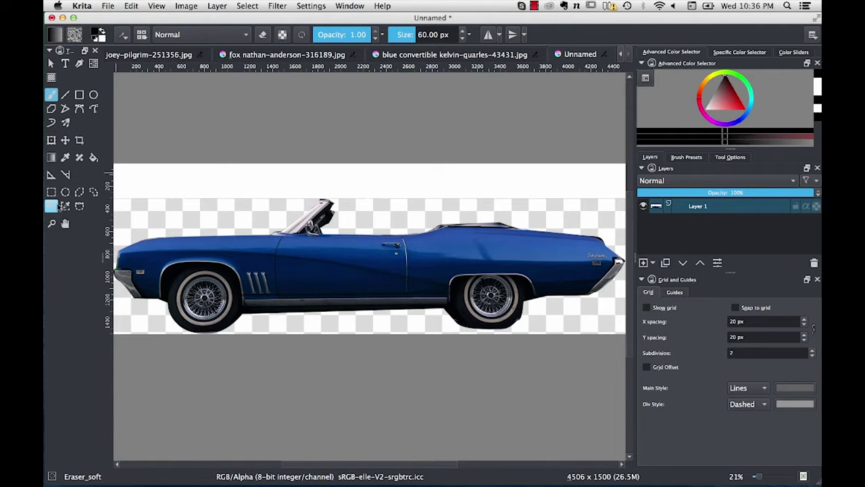
# Step: Select the white strip above the car by contiguous colour, clear it to transparency, and deselect
pyautogui.click(52, 205)
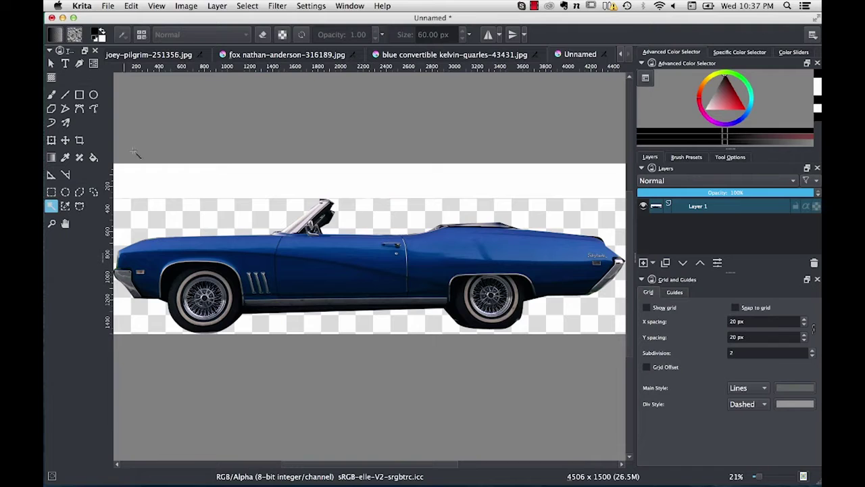
pyautogui.click(198, 186)
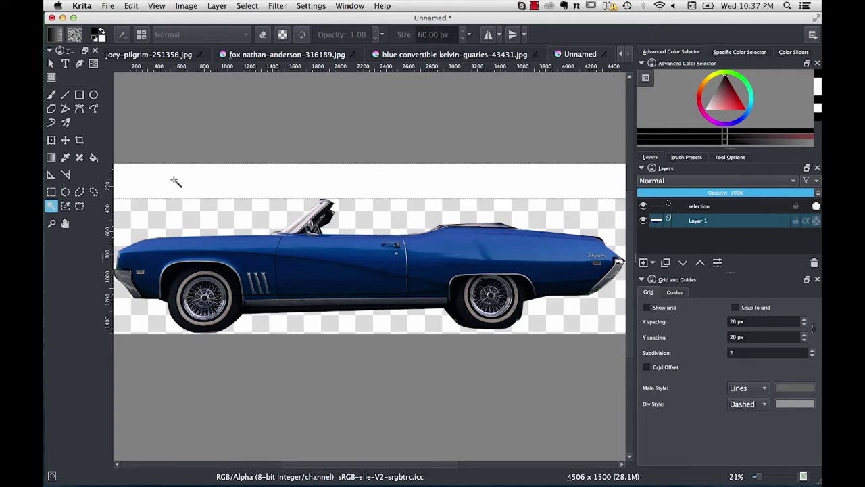
pyautogui.click(131, 6)
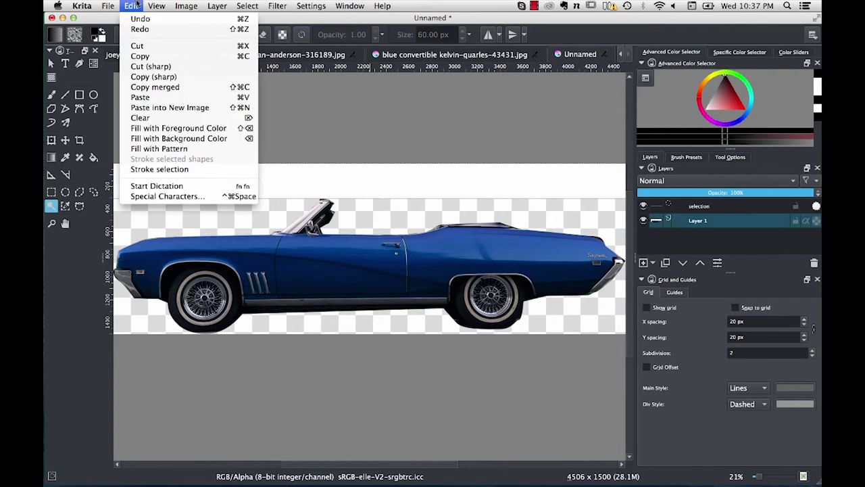
pyautogui.click(166, 118)
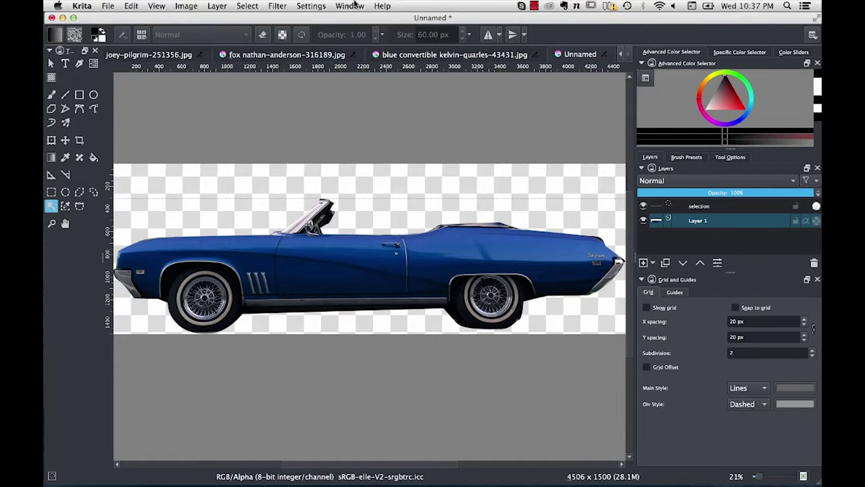
pyautogui.click(247, 6)
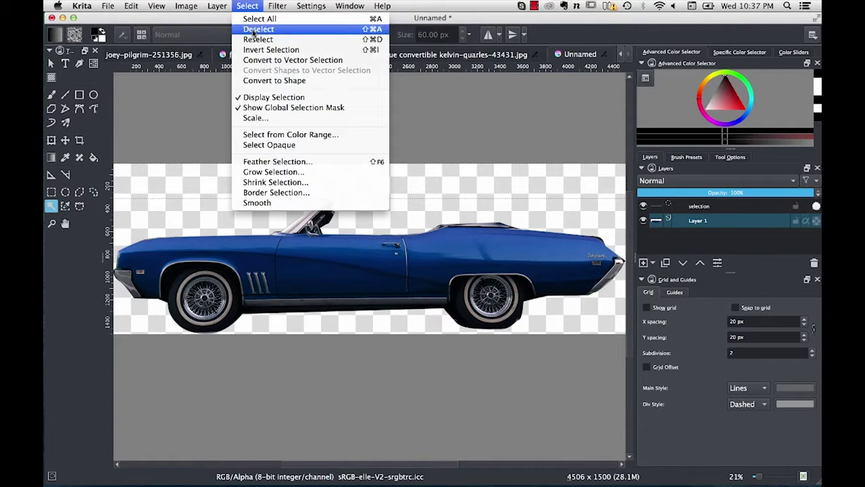
pyautogui.click(254, 30)
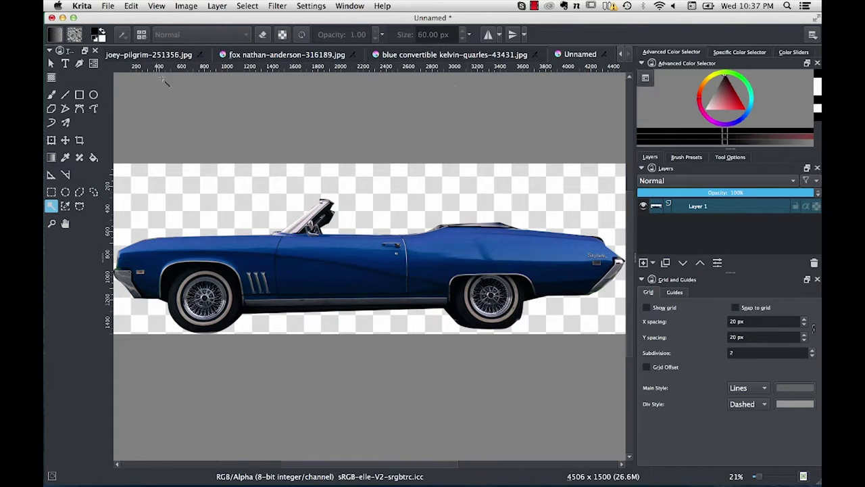
# Step: In the fox image, trace a freehand selection around the fox's head and neck
pyautogui.click(249, 57)
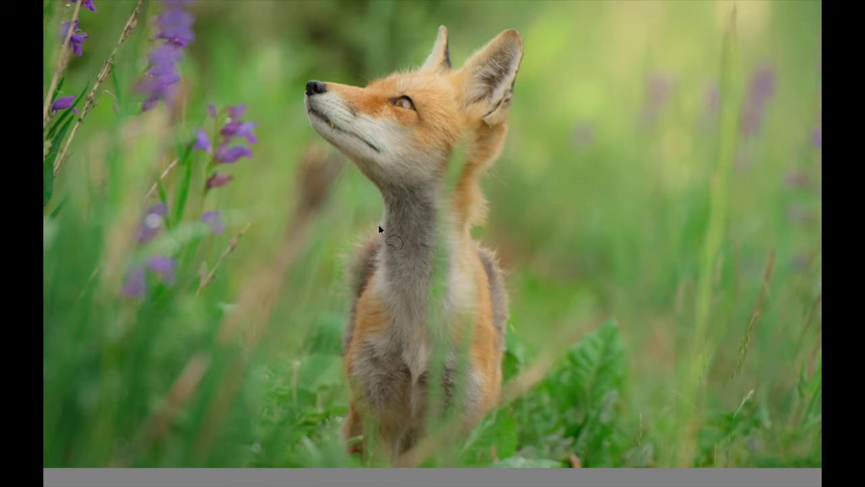
pyautogui.moveTo(376, 185)
pyautogui.mouseDown()
pyautogui.moveTo(321, 141)
pyautogui.moveTo(302, 80)
pyautogui.moveTo(364, 86)
pyautogui.moveTo(426, 62)
pyautogui.moveTo(446, 26)
pyautogui.moveTo(450, 63)
pyautogui.moveTo(510, 35)
pyautogui.mouseUp()
pyautogui.moveTo(526, 73); pyautogui.dragTo(510, 122)
pyautogui.moveTo(489, 205)
pyautogui.mouseDown()
pyautogui.moveTo(486, 230)
pyautogui.moveTo(474, 232)
pyautogui.moveTo(475, 252)
pyautogui.moveTo(392, 264)
pyautogui.mouseUp()
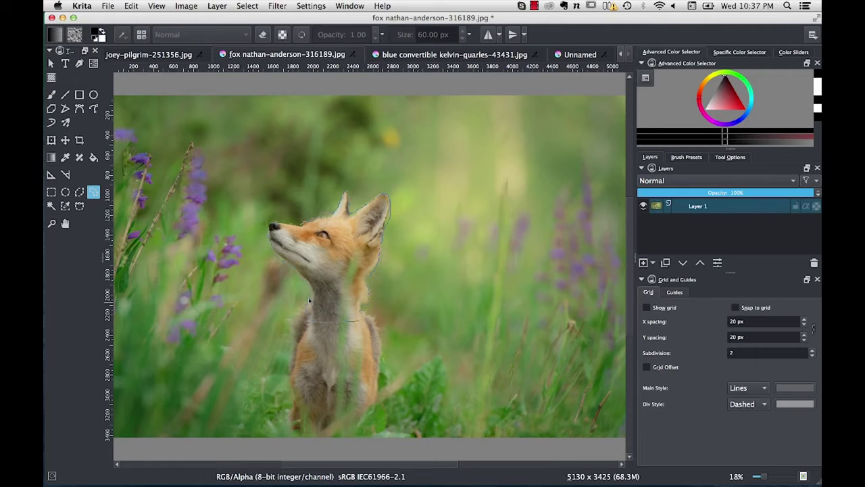
pyautogui.moveTo(310, 300); pyautogui.dragTo(352, 302)
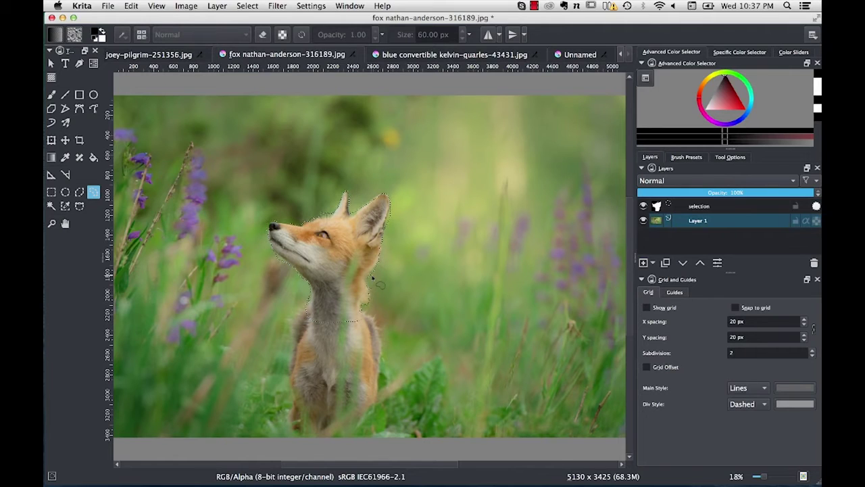
# Step: Copy the selected fox head and paste it into the unnamed car image as a new layer
pyautogui.click(131, 6)
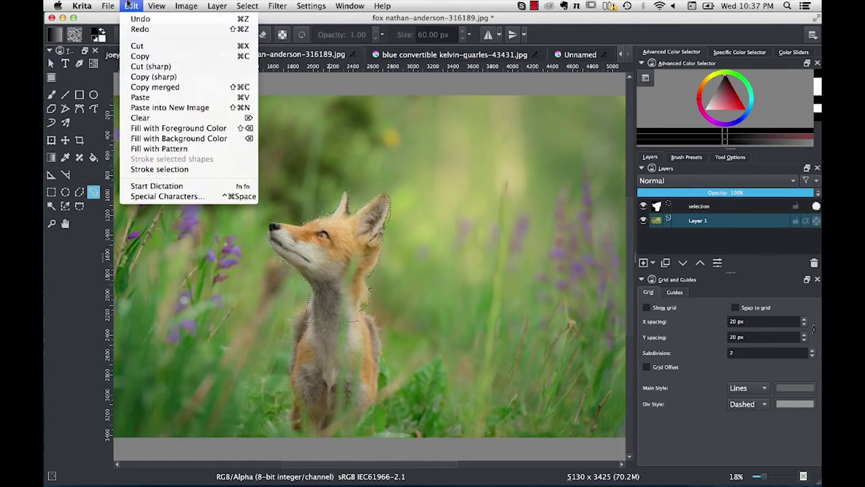
pyautogui.click(153, 57)
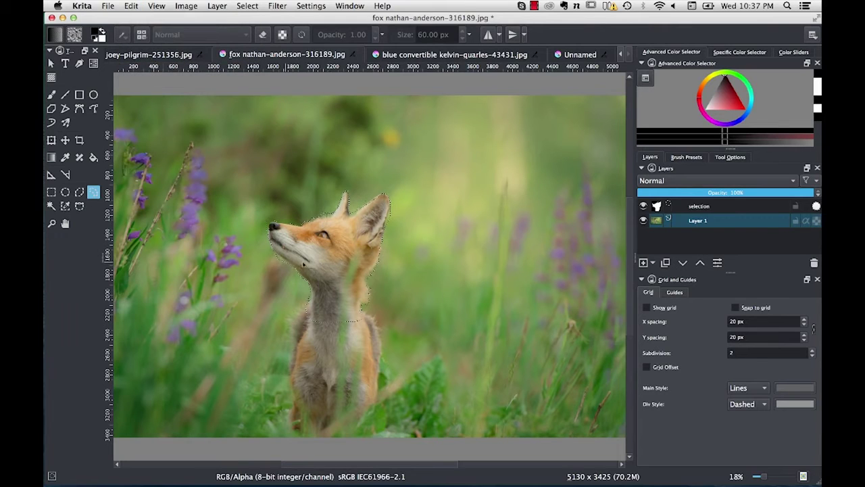
pyautogui.click(476, 56)
pyautogui.click(579, 56)
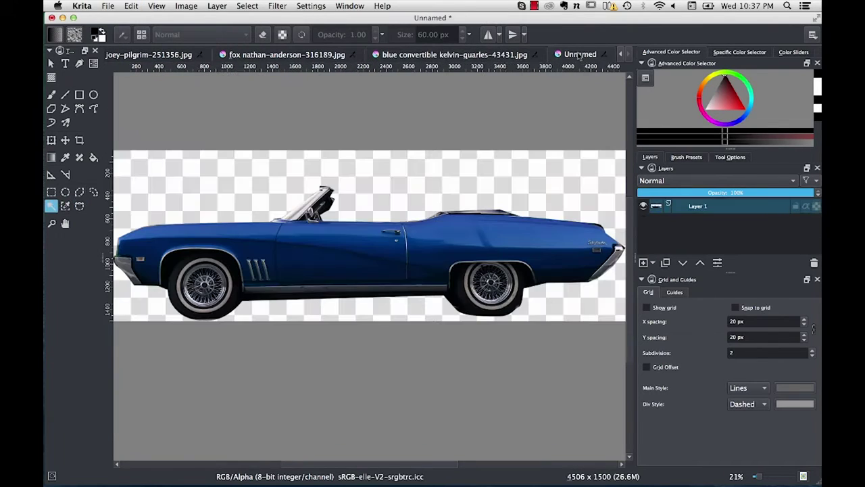
pyautogui.click(132, 6)
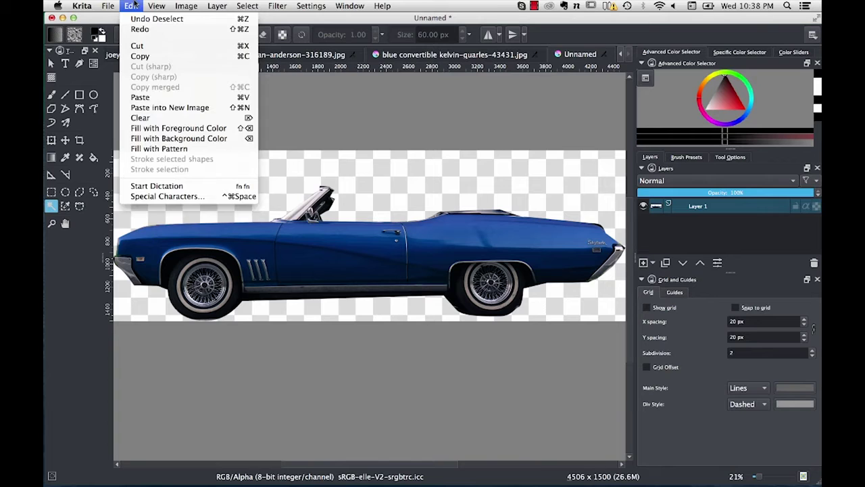
pyautogui.click(152, 97)
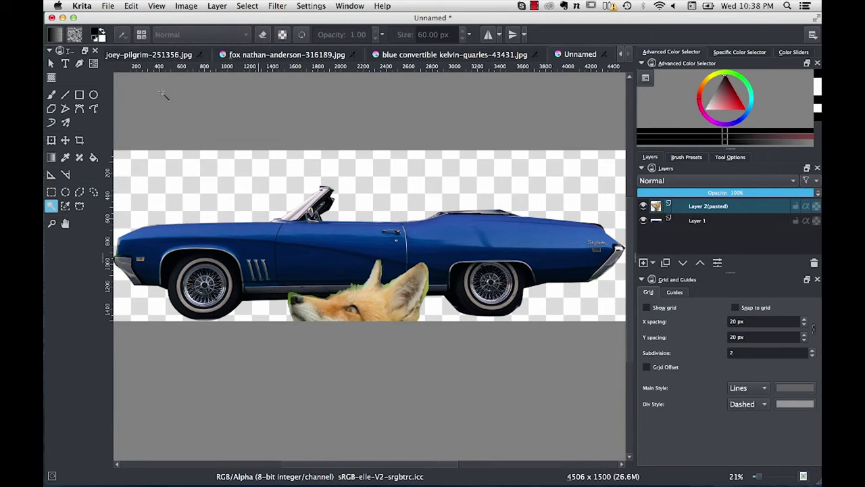
# Step: Move the pasted fox head above the car door and scale it down to fit the driver's seat behind the windshield
pyautogui.click(65, 140)
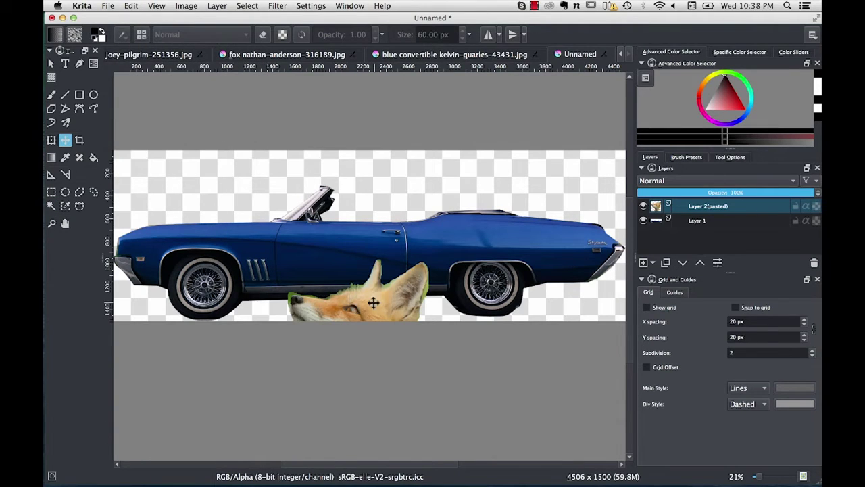
pyautogui.moveTo(373, 303); pyautogui.dragTo(378, 197)
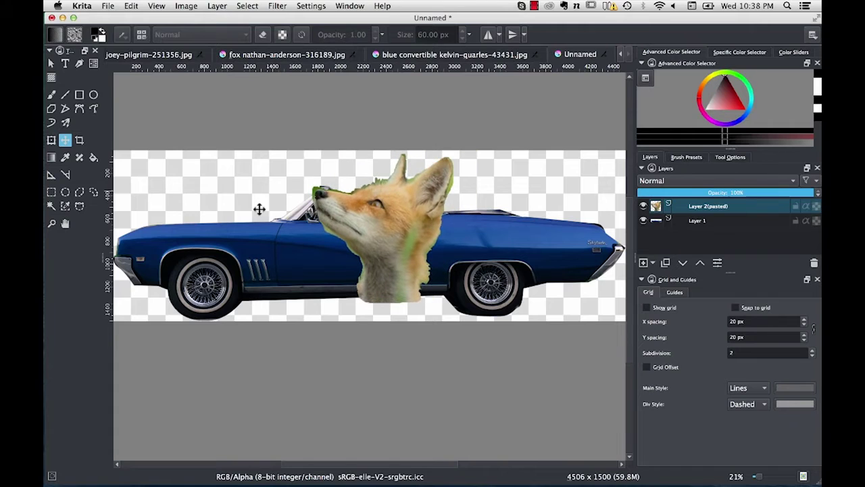
pyautogui.click(51, 140)
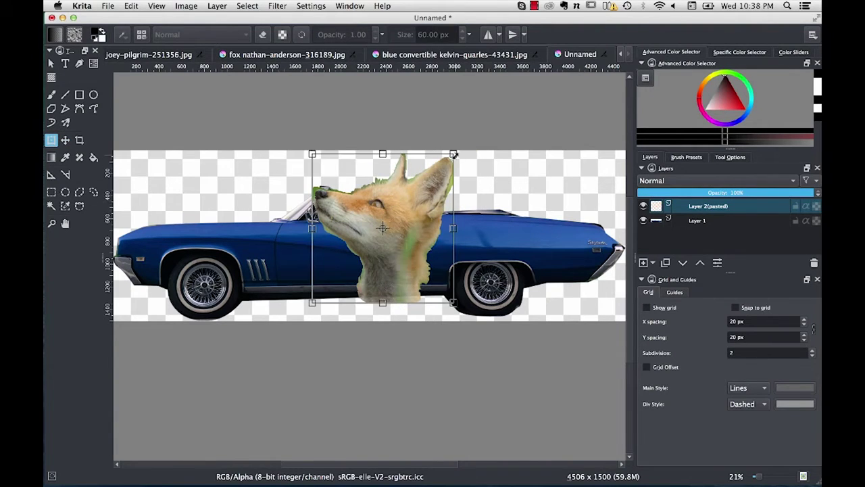
pyautogui.moveTo(453, 155); pyautogui.dragTo(371, 197)
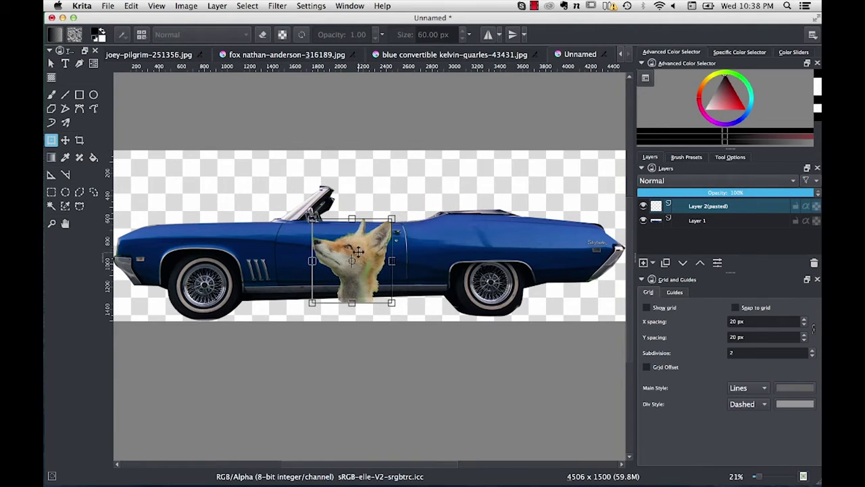
pyautogui.moveTo(359, 251); pyautogui.dragTo(387, 189)
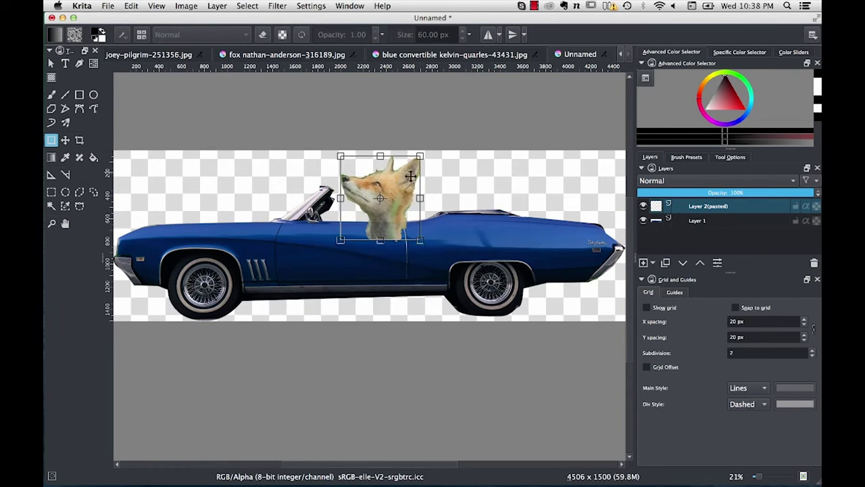
pyautogui.moveTo(420, 157); pyautogui.dragTo(399, 179)
pyautogui.moveTo(380, 210); pyautogui.dragTo(386, 200)
pyautogui.moveTo(404, 168); pyautogui.dragTo(395, 189)
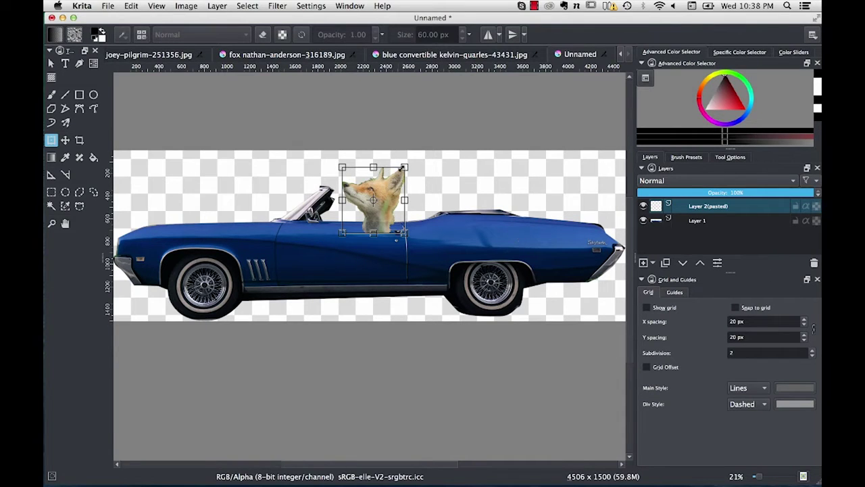
pyautogui.moveTo(404, 167); pyautogui.dragTo(399, 173)
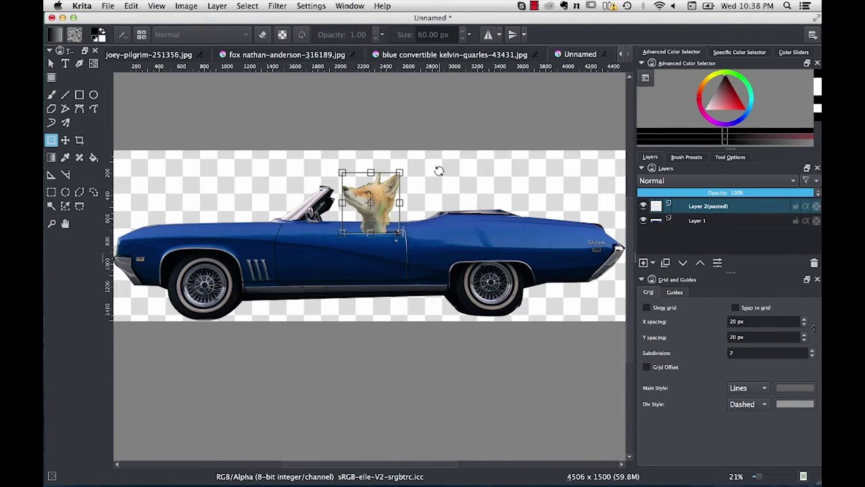
# Step: Apply the fox head's transform and rename its pasted layer to Fox
pyautogui.press('Return')
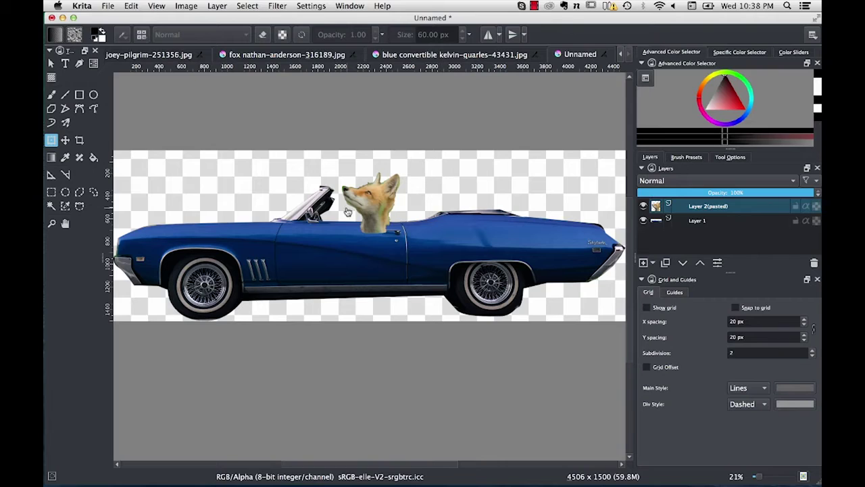
pyautogui.doubleClick(698, 208)
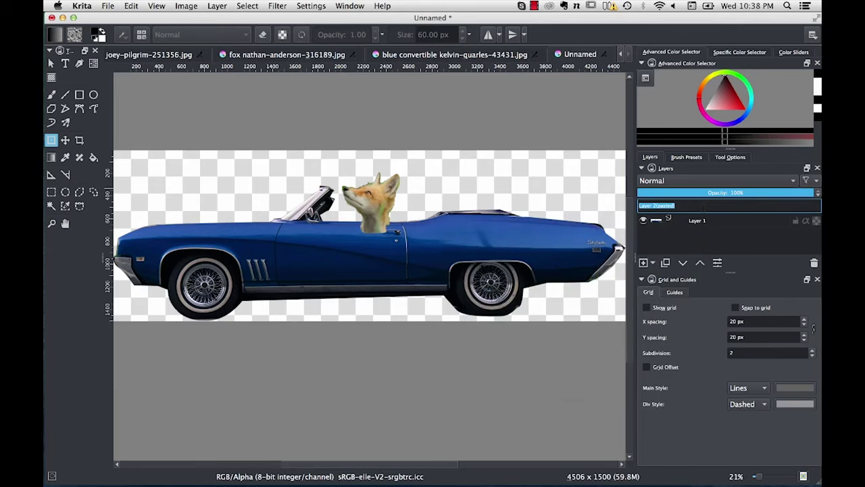
pyautogui.write('Fox')
pyautogui.press('Return')
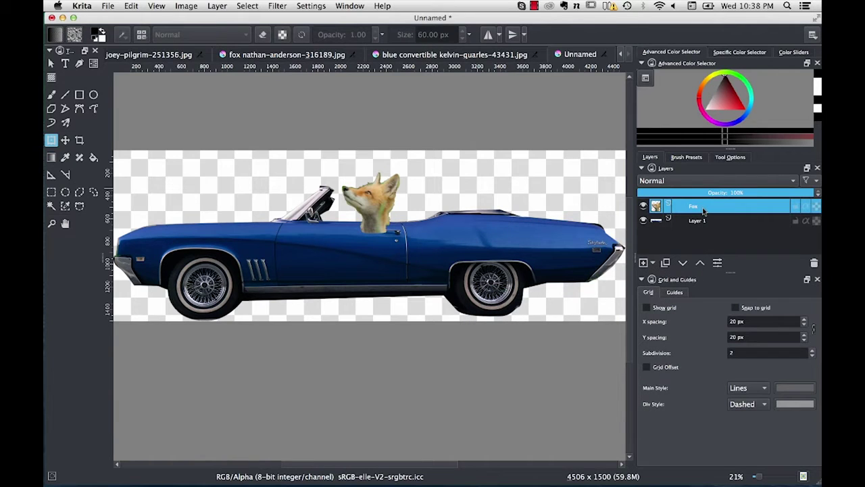
# Step: Rename Layer 1 to Car and move the Fox layer beneath it so the fox sits behind the door
pyautogui.click(715, 224)
pyautogui.doubleClick(696, 223)
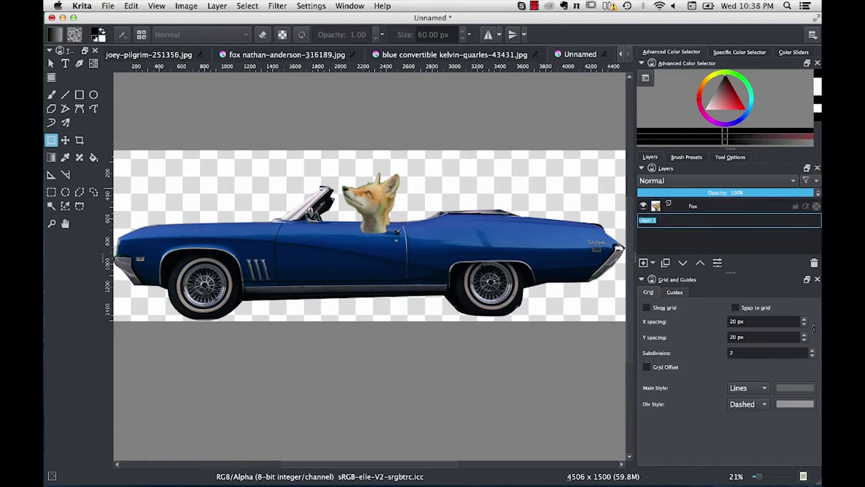
pyautogui.write('Car')
pyautogui.press('Return')
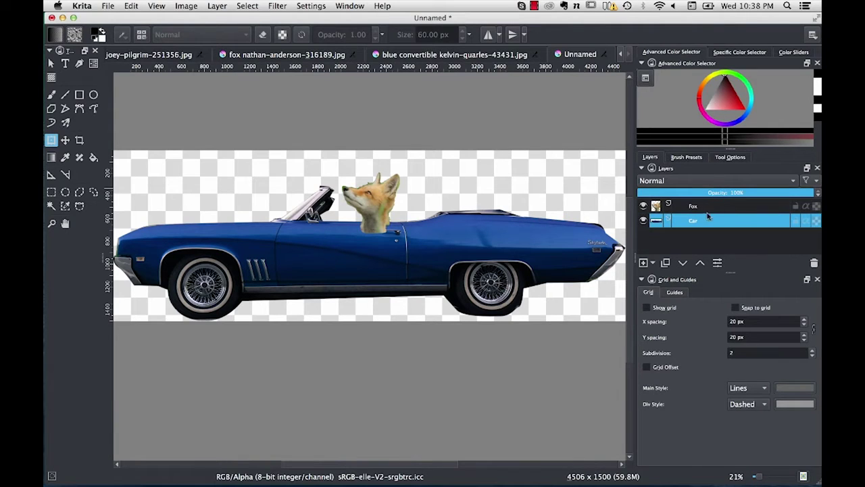
pyautogui.moveTo(705, 208); pyautogui.dragTo(703, 226)
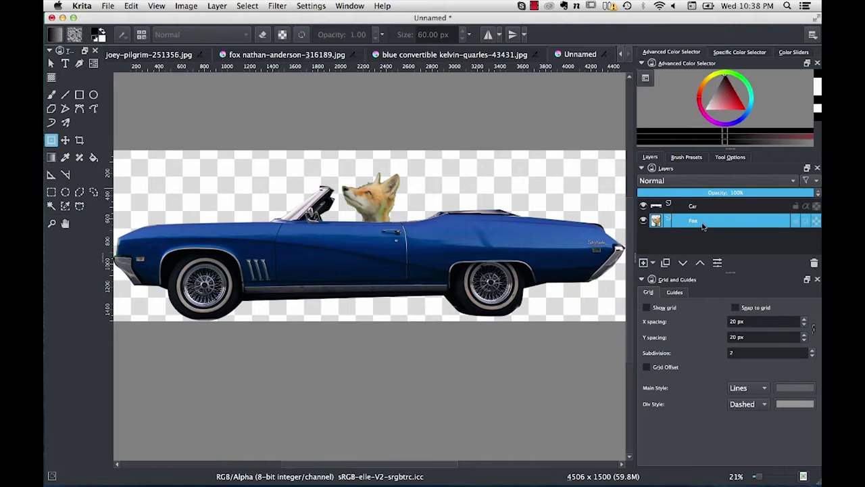
pyautogui.moveTo(702, 226)
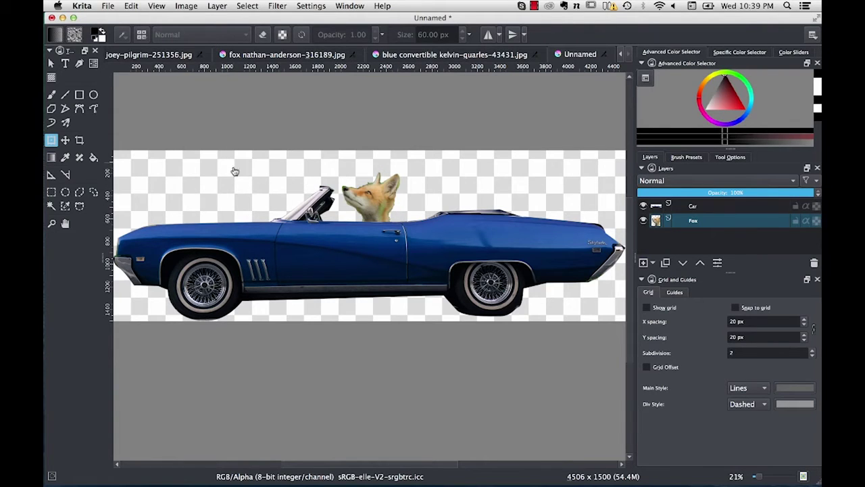
# Step: In the elk image, select the pale background behind the elk's neck by contiguous colour and clear it to transparency
pyautogui.click(160, 55)
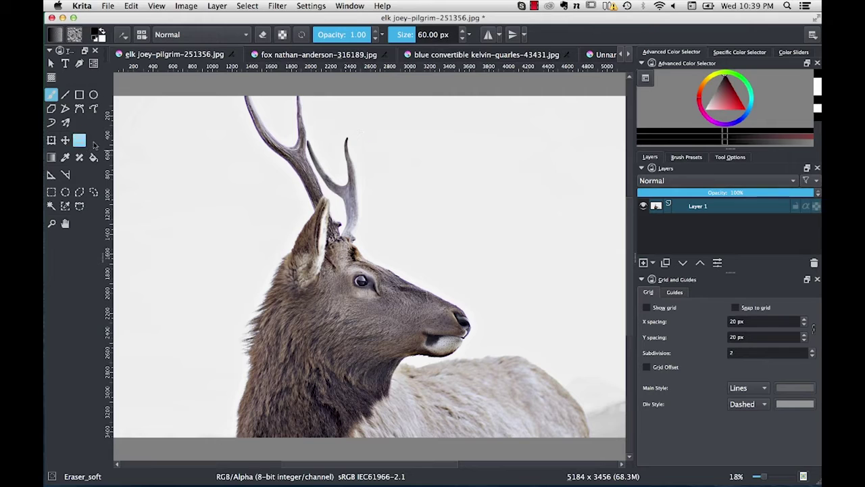
pyautogui.click(51, 206)
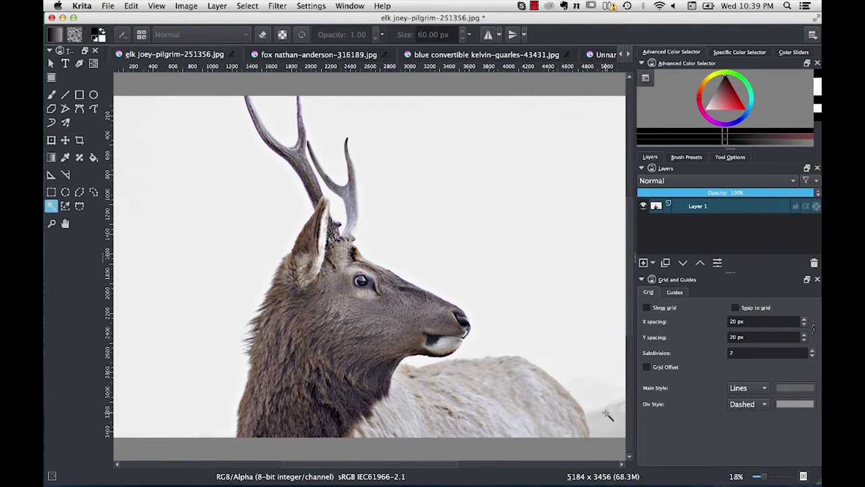
pyautogui.click(253, 193)
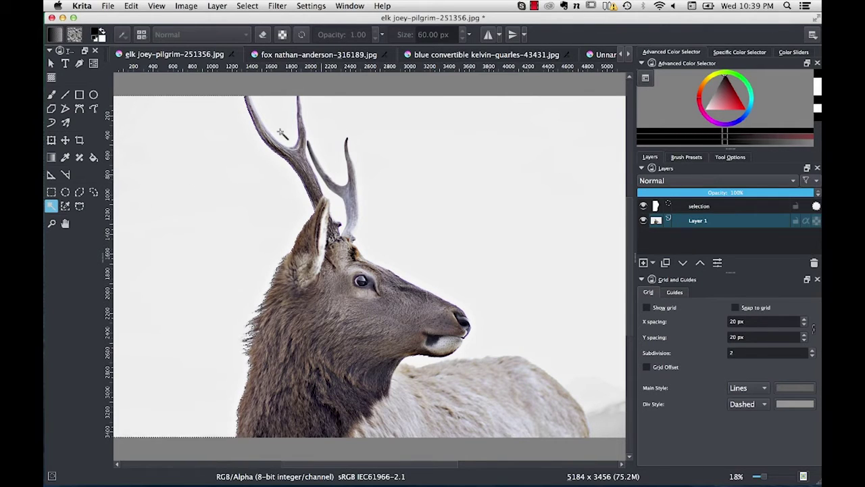
pyautogui.click(132, 6)
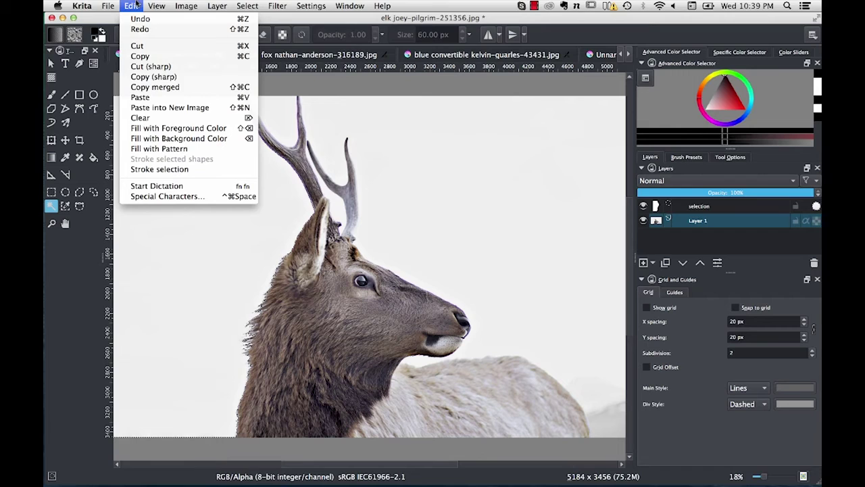
pyautogui.click(162, 121)
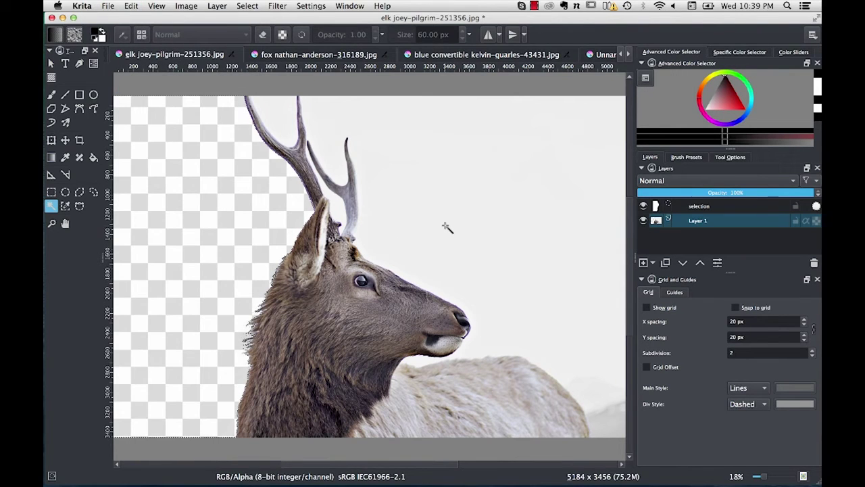
# Step: Select and clear the background in front of the elk and the patch enclosed by its antlers, and deselect
pyautogui.click(494, 253)
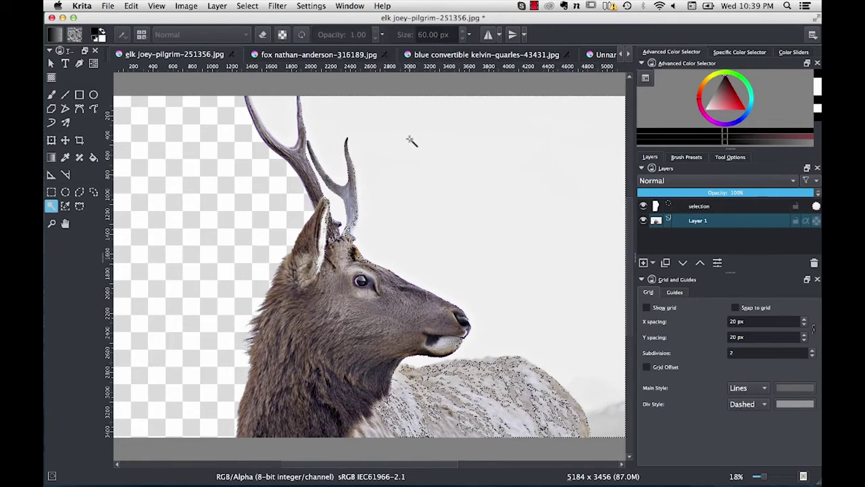
pyautogui.press('Delete')
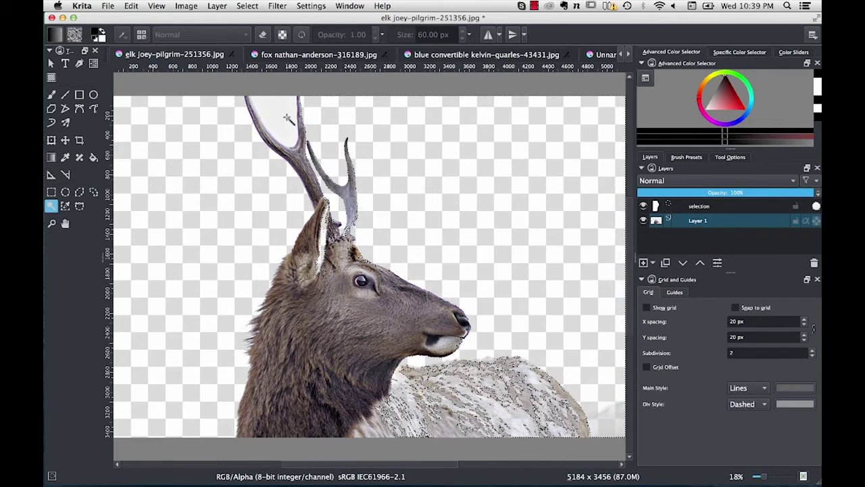
pyautogui.click(288, 119)
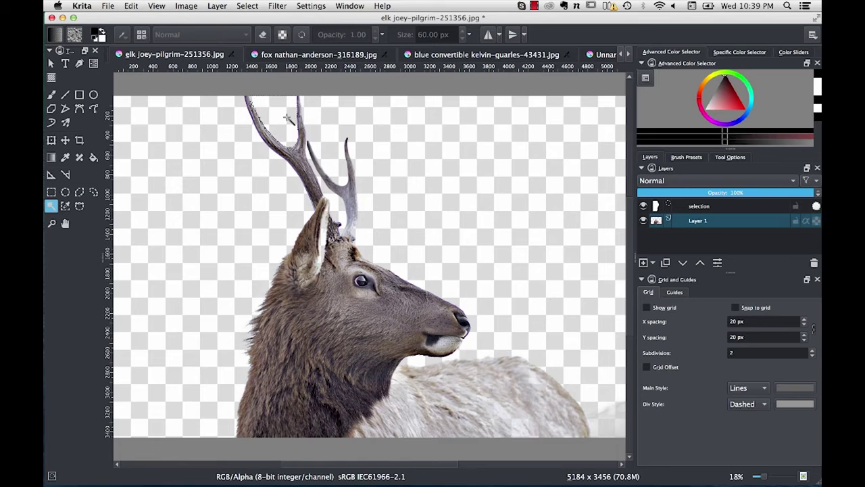
pyautogui.click(132, 6)
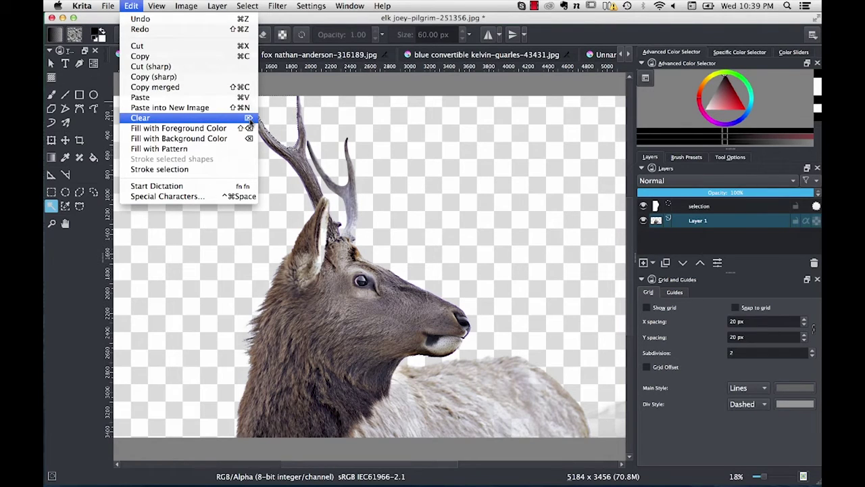
pyautogui.click(230, 118)
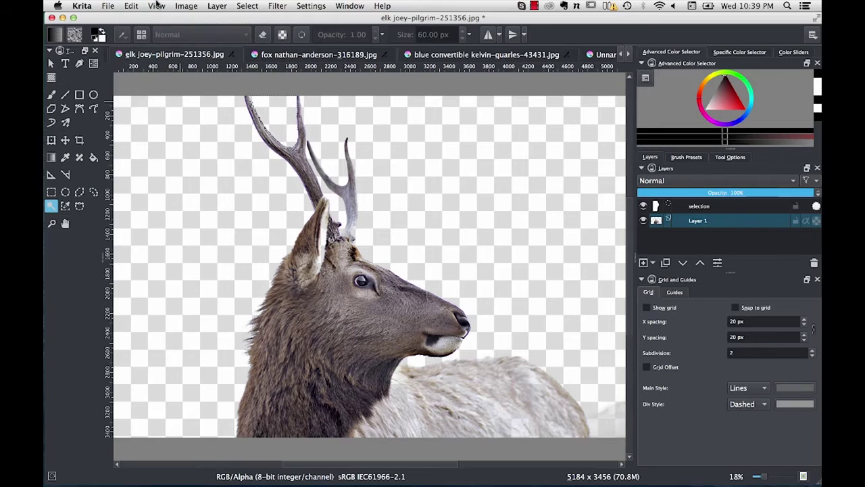
pyautogui.click(247, 6)
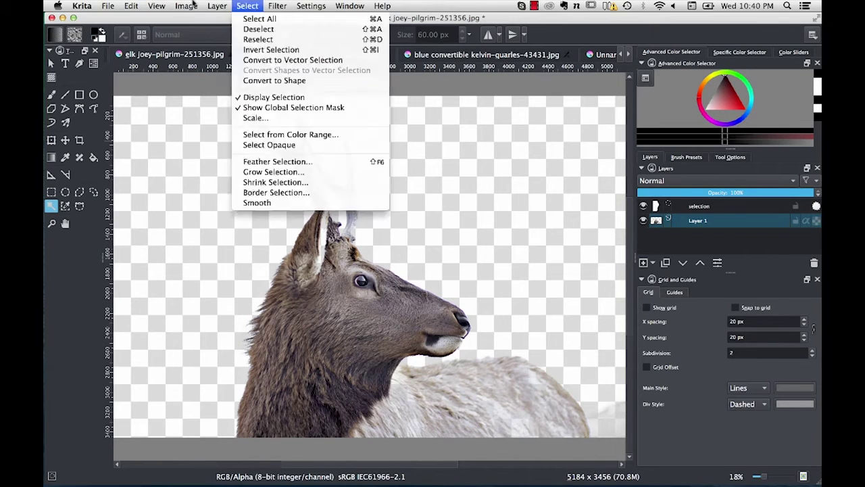
pyautogui.moveTo(319, 10)
pyautogui.moveTo(248, 6)
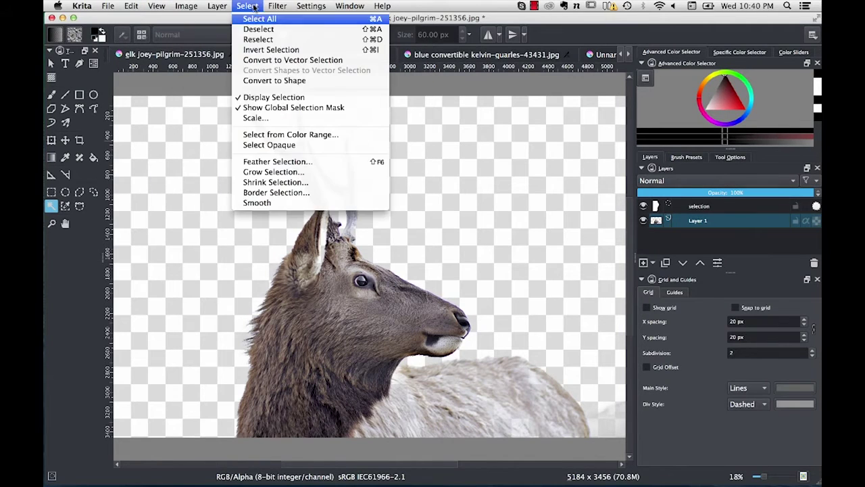
pyautogui.click(267, 33)
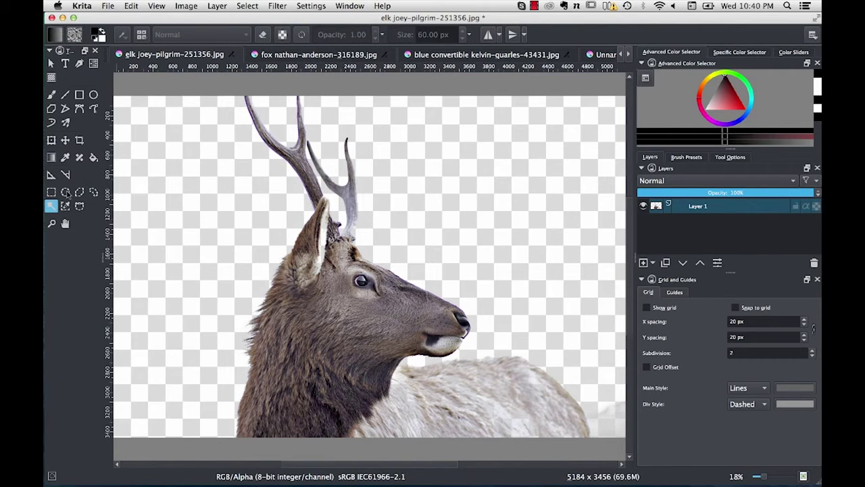
# Step: Trace a freehand selection around the elk's pale body behind the neck, clear it to transparency, and deselect
pyautogui.click(94, 192)
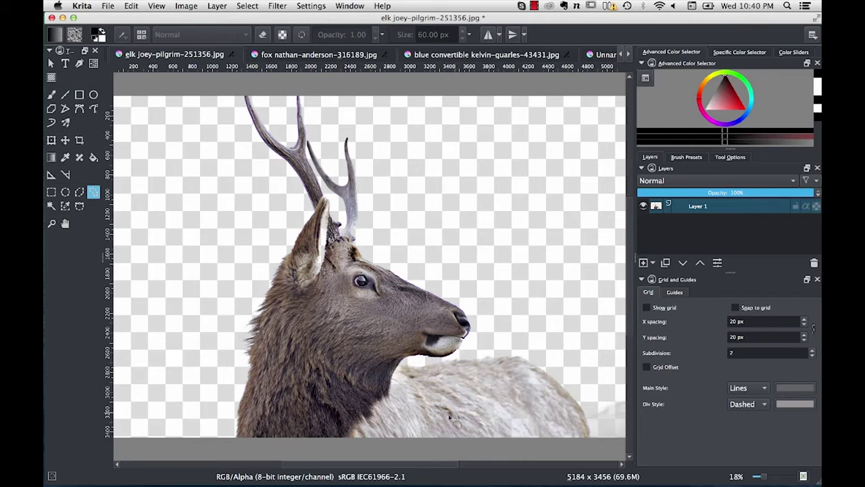
pyautogui.click(626, 396)
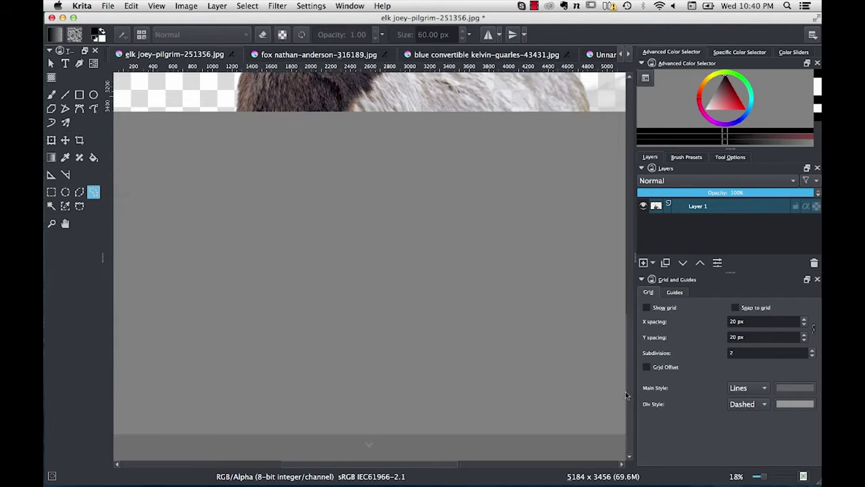
pyautogui.moveTo(630, 353); pyautogui.dragTo(626, 228)
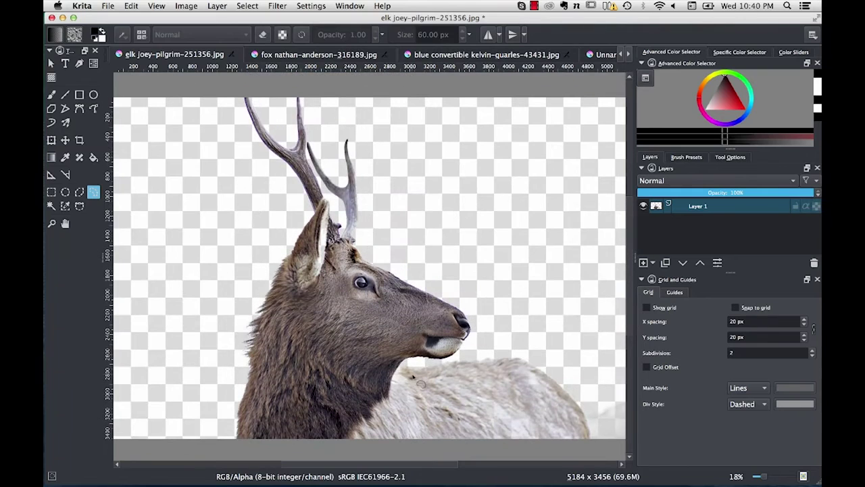
pyautogui.moveTo(399, 370)
pyautogui.mouseDown()
pyautogui.moveTo(395, 421)
pyautogui.moveTo(404, 438)
pyautogui.moveTo(442, 443)
pyautogui.mouseUp()
pyautogui.moveTo(601, 444)
pyautogui.mouseDown()
pyautogui.moveTo(613, 385)
pyautogui.moveTo(572, 353)
pyautogui.moveTo(498, 342)
pyautogui.moveTo(376, 365)
pyautogui.moveTo(388, 371)
pyautogui.mouseUp()
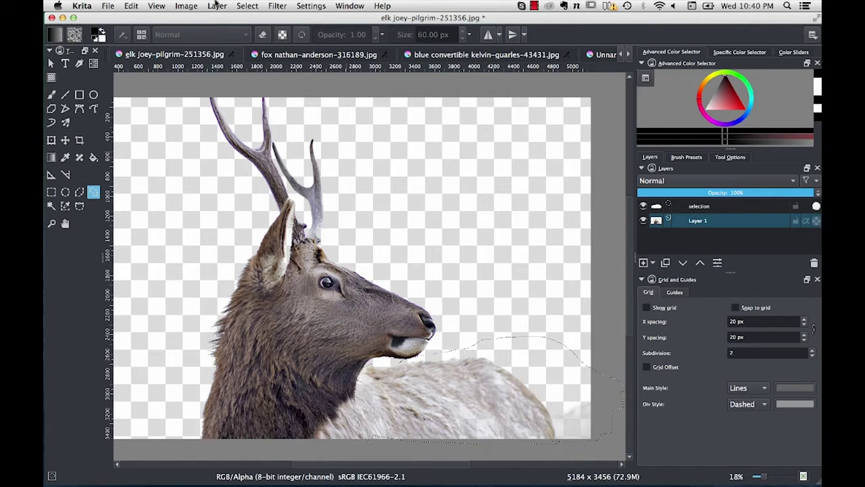
pyautogui.click(132, 6)
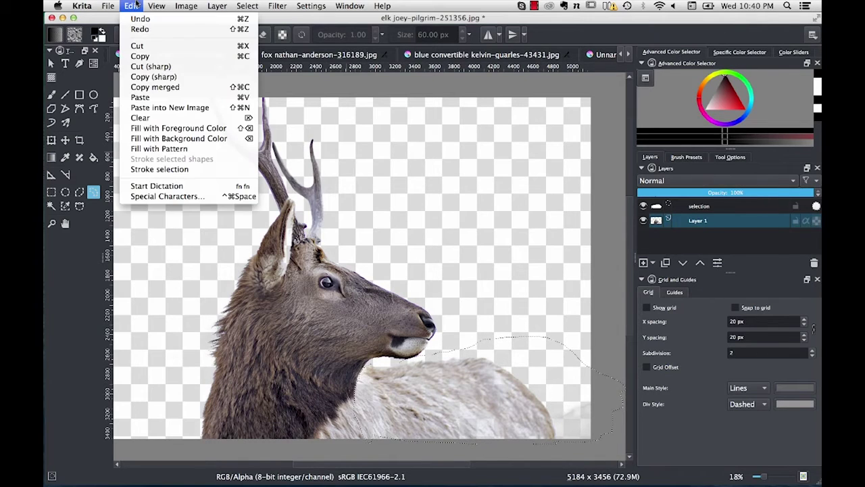
pyautogui.click(146, 117)
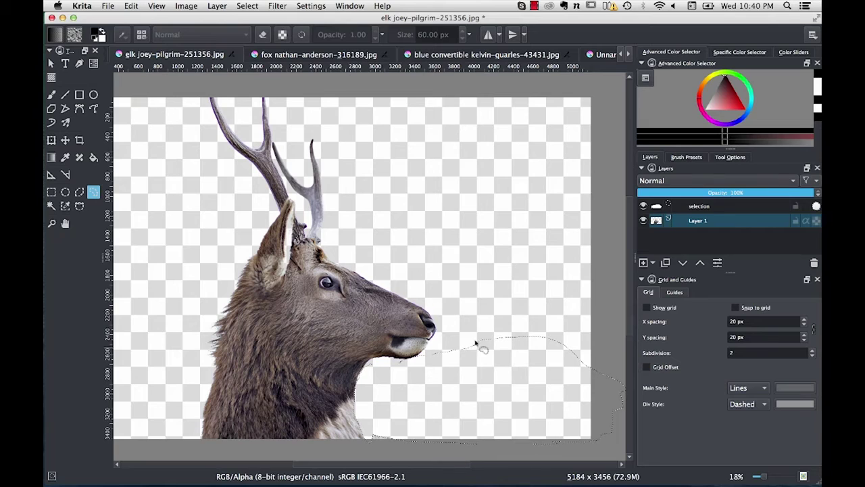
pyautogui.click(520, 291)
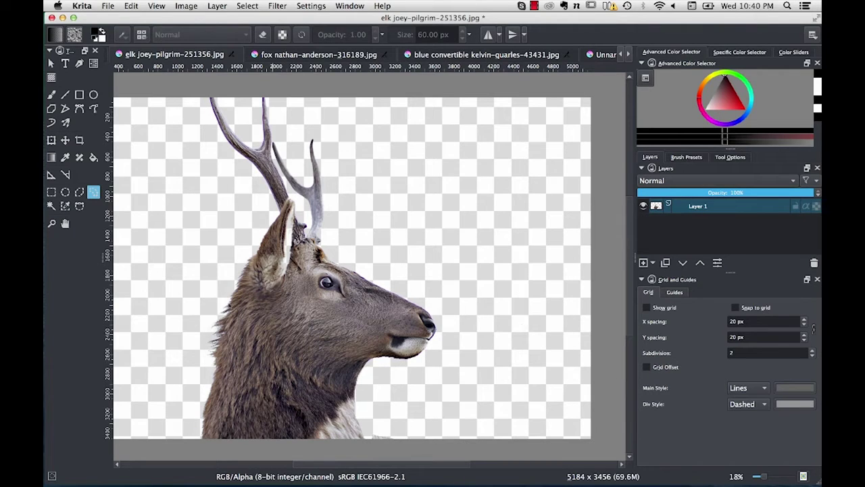
# Step: Erase the leftover remnants along the elk image's lower edge beside the chest with the brush in eraser mode
pyautogui.click(52, 95)
pyautogui.click(264, 36)
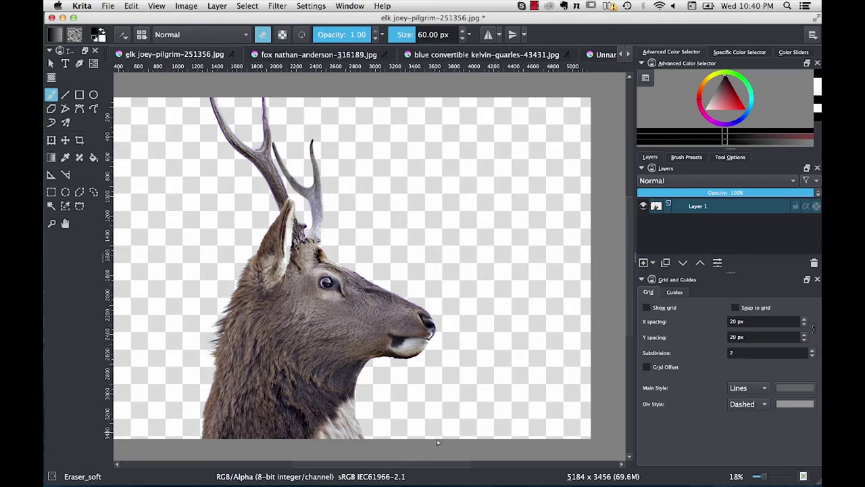
pyautogui.moveTo(438, 442); pyautogui.dragTo(512, 428)
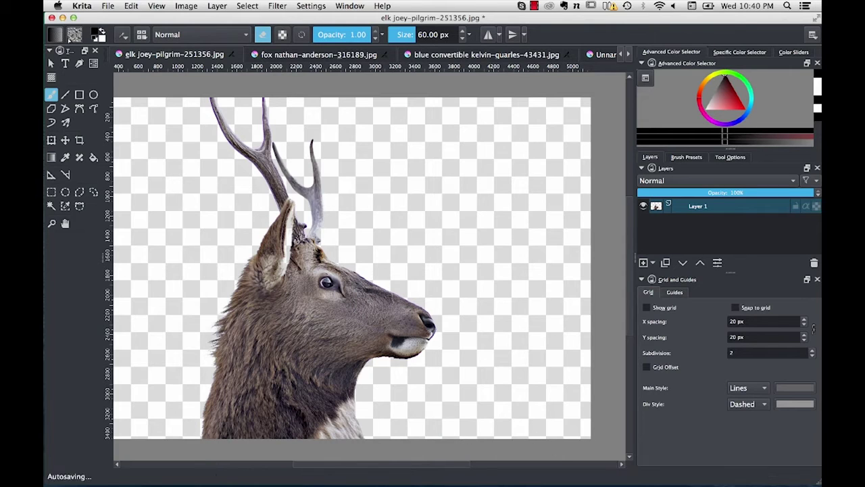
# Step: Select the elk's head, antlers and neck with a rectangular selection and copy it
pyautogui.click(51, 192)
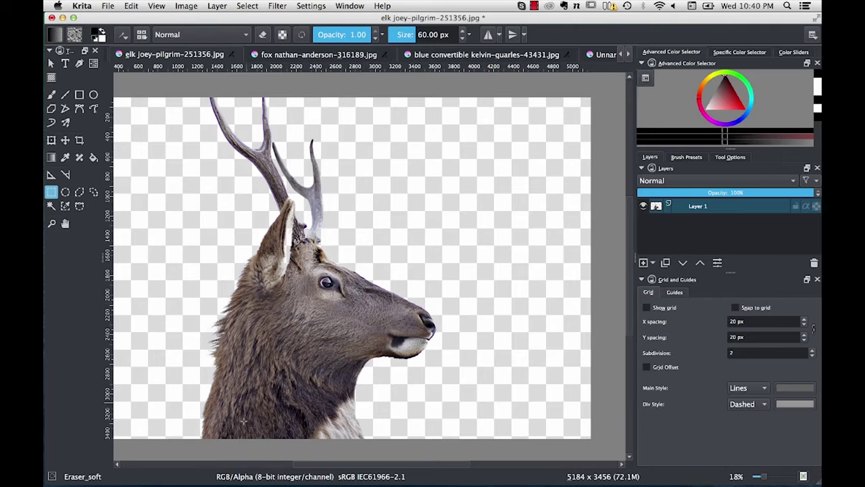
pyautogui.moveTo(189, 89); pyautogui.dragTo(443, 444)
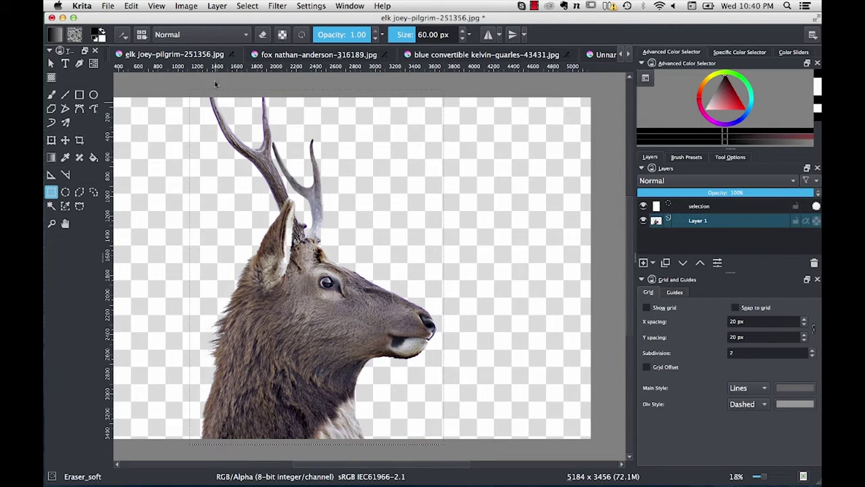
pyautogui.click(131, 5)
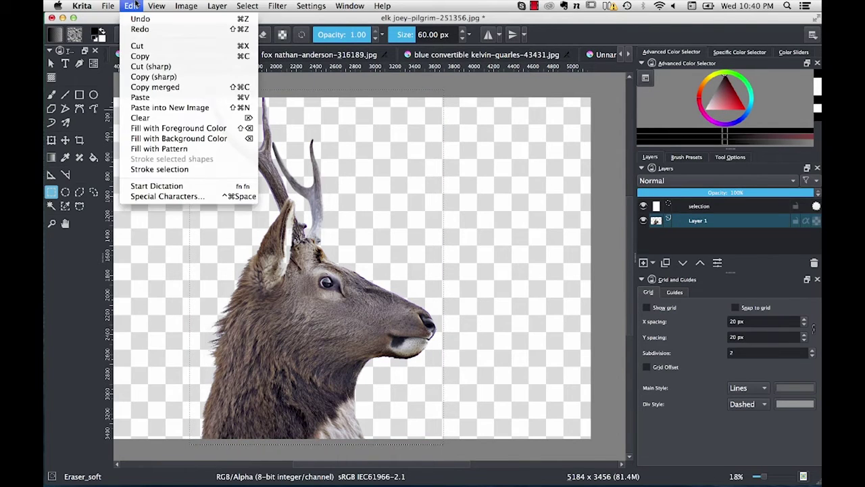
pyautogui.click(145, 57)
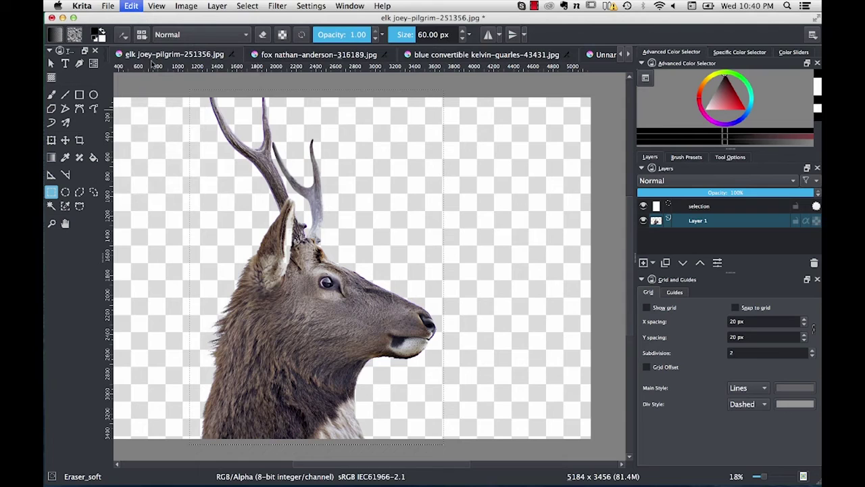
# Step: Paste the copied elk into the Unnamed car composition and move it up behind the convertible
pyautogui.click(608, 56)
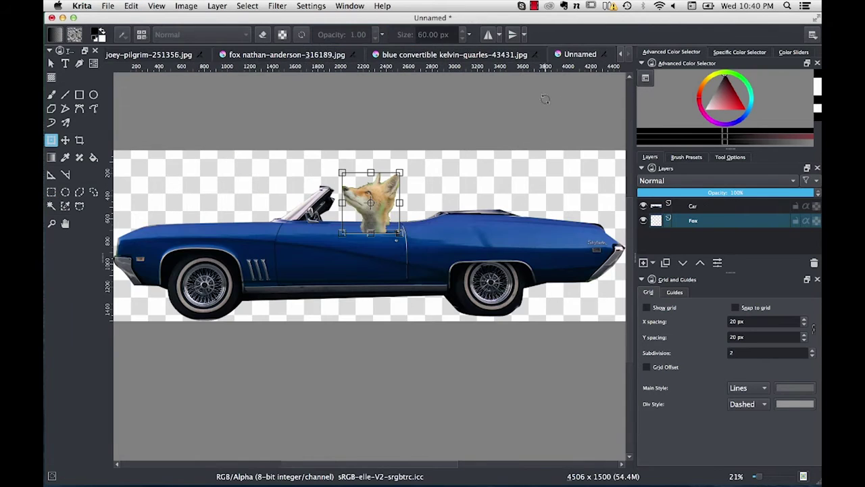
pyautogui.click(128, 6)
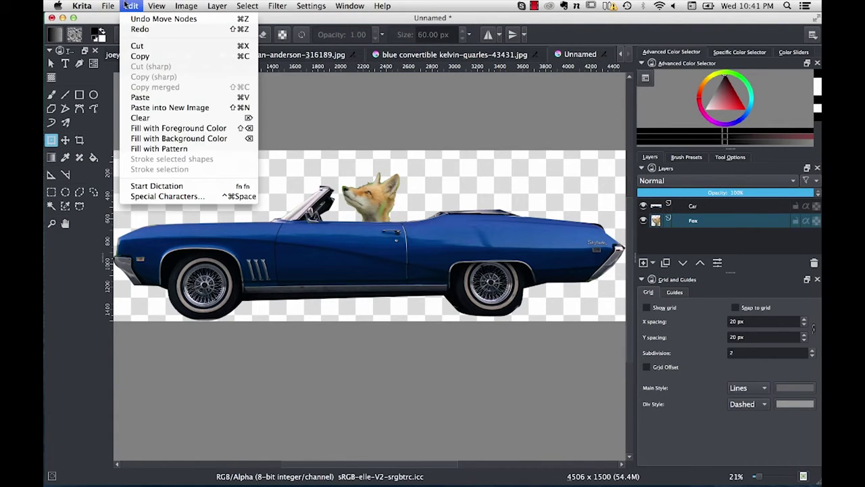
pyautogui.click(149, 97)
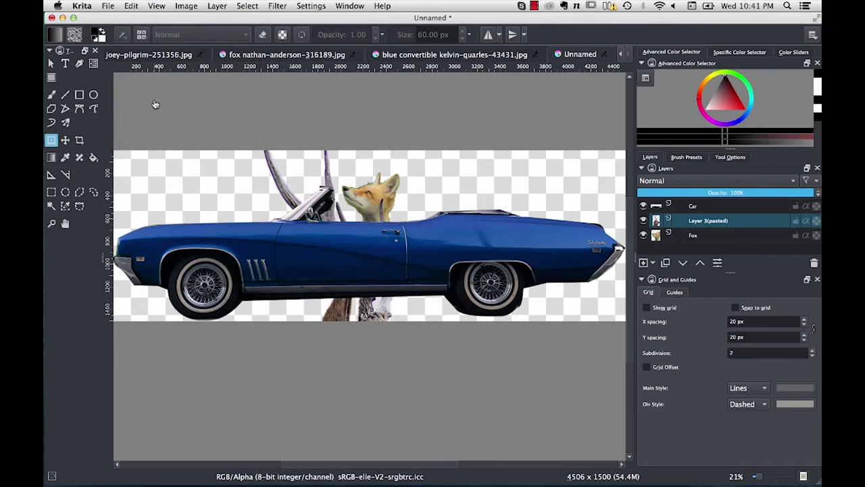
pyautogui.click(65, 142)
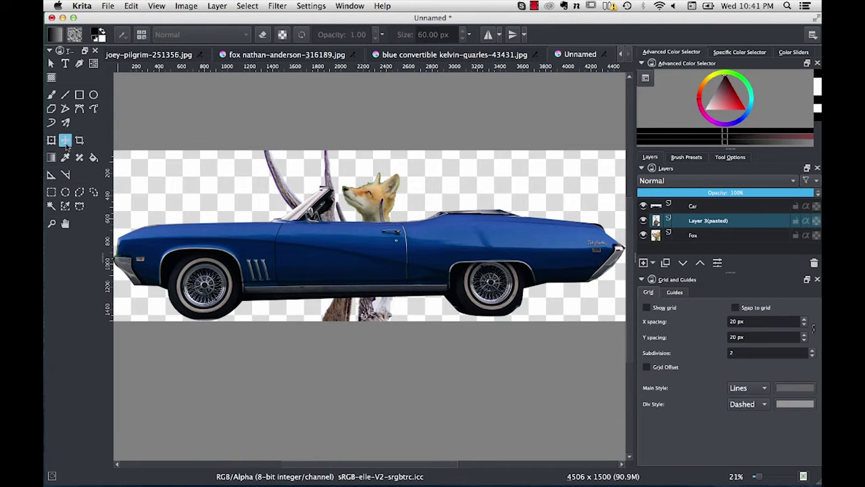
pyautogui.moveTo(380, 301); pyautogui.dragTo(321, 164)
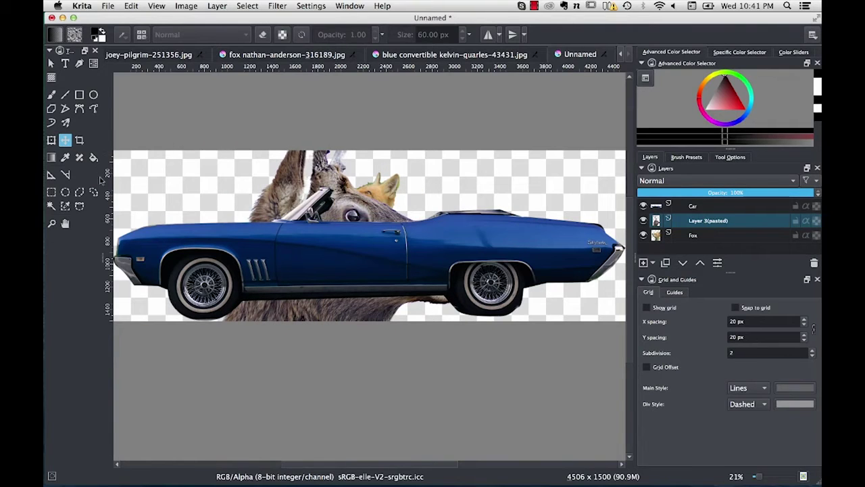
# Step: Scale the pasted elk down to passenger size and seat it in the convertible behind the fox
pyautogui.click(51, 140)
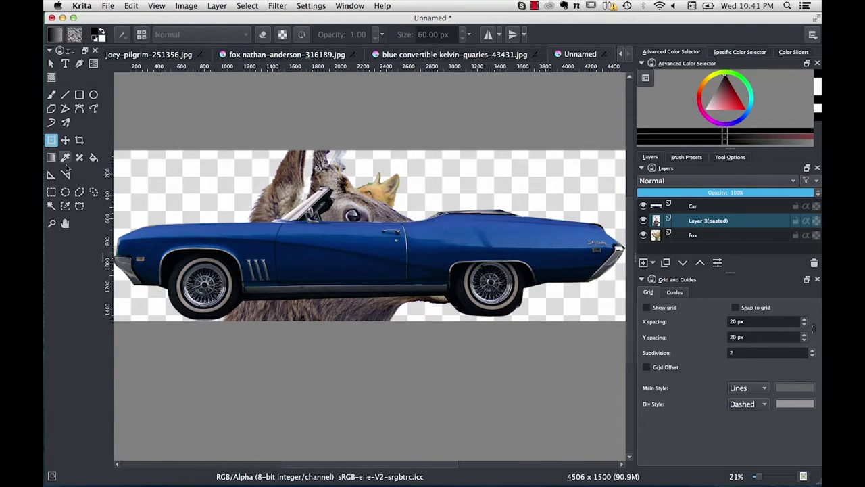
pyautogui.hotkey('ctrl', 't')
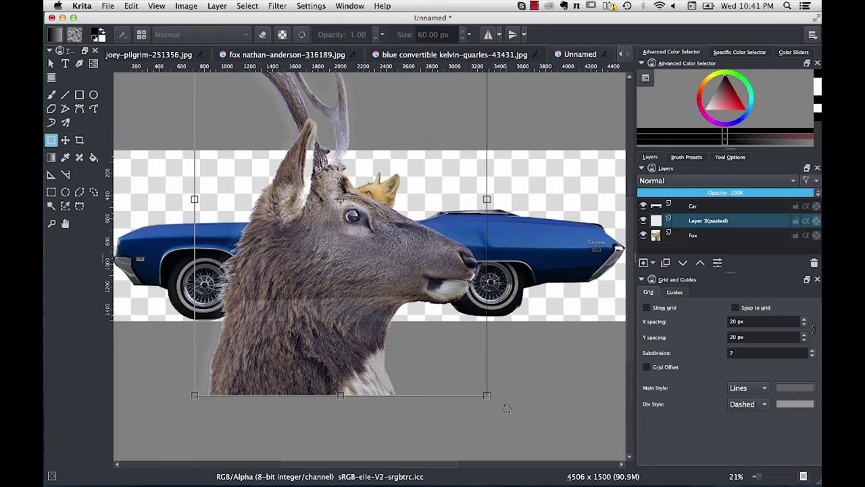
pyautogui.moveTo(487, 395); pyautogui.dragTo(323, 175)
pyautogui.moveTo(275, 133); pyautogui.dragTo(403, 191)
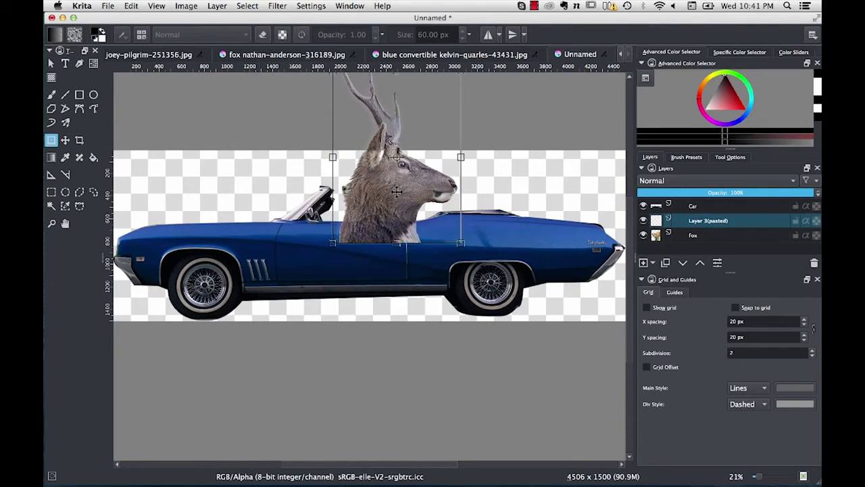
pyautogui.moveTo(461, 250); pyautogui.dragTo(404, 196)
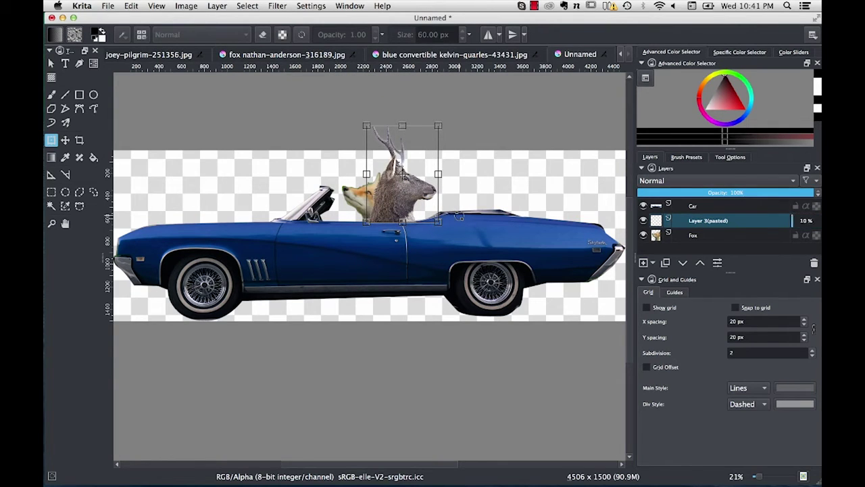
pyautogui.press('Return')
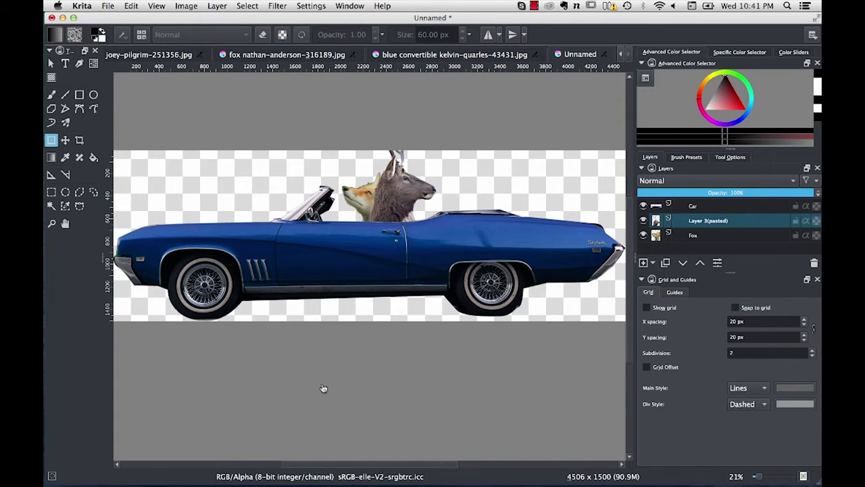
# Step: Resize the canvas to a height of 1800 px, anchored at the bottom centre so the extra space is added above
pyautogui.click(188, 6)
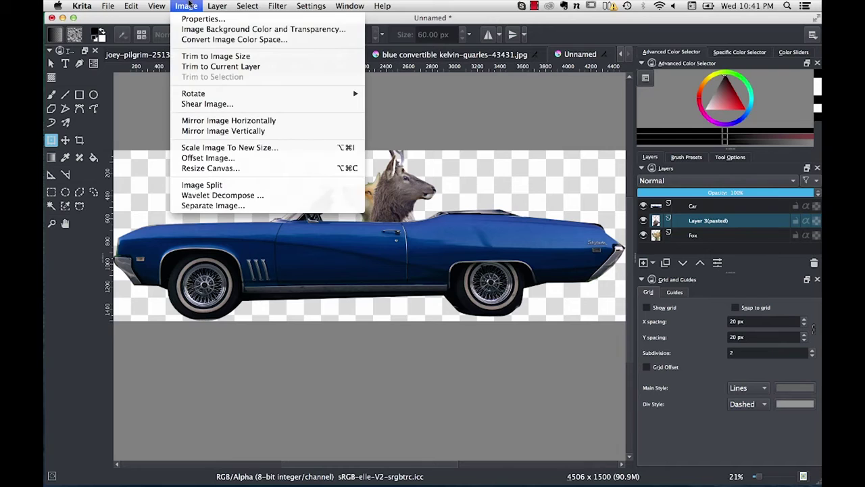
pyautogui.click(224, 169)
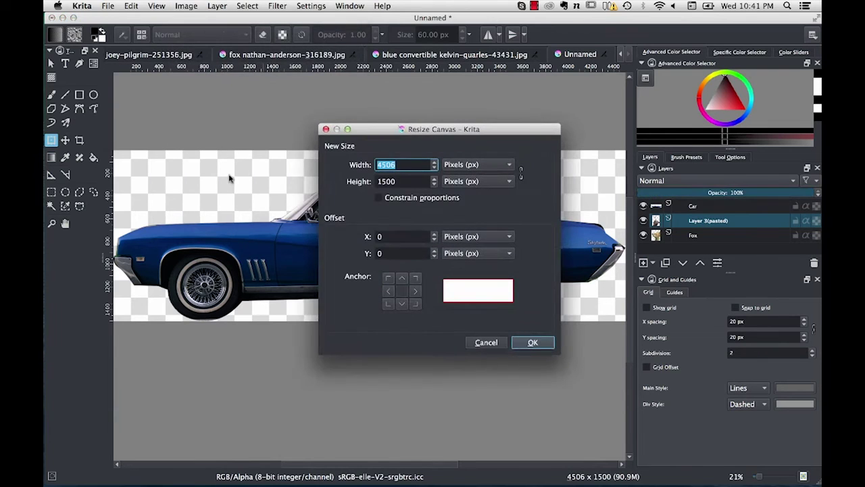
pyautogui.click(402, 304)
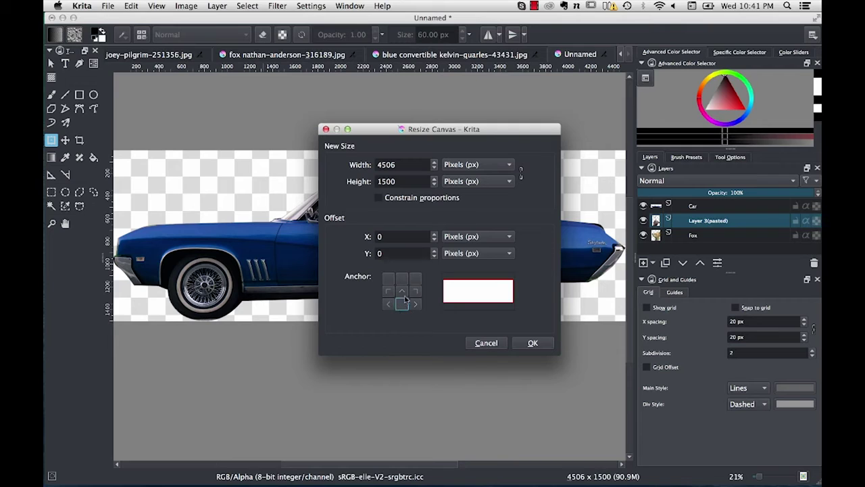
pyautogui.doubleClick(392, 181)
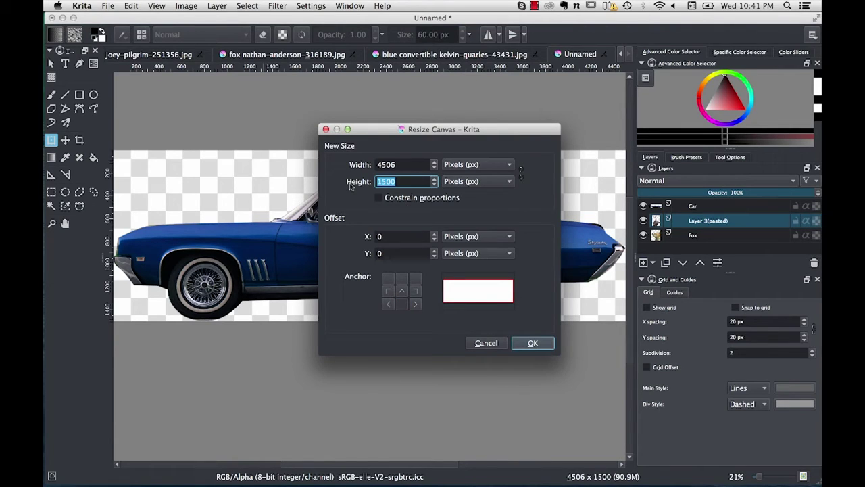
pyautogui.write('1800')
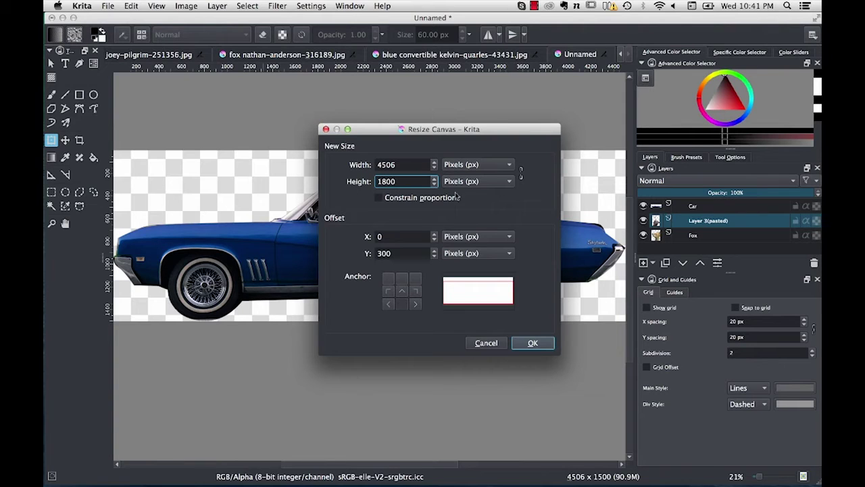
pyautogui.click(541, 346)
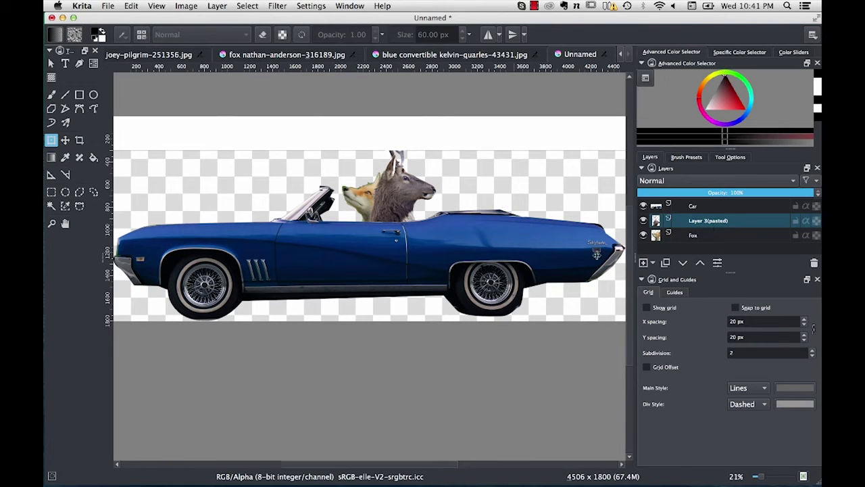
# Step: Select the white strip above the car on the Car layer by contiguous area, clear it to transparency, and deselect
pyautogui.click(697, 206)
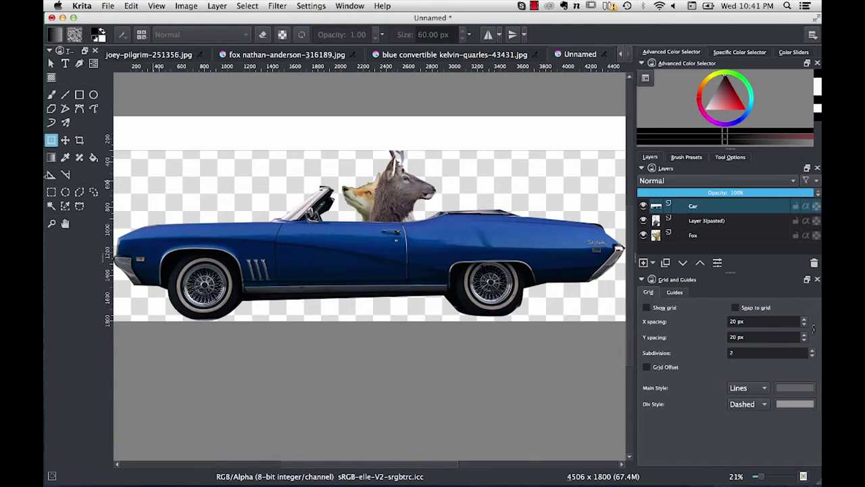
pyautogui.click(50, 205)
pyautogui.click(216, 136)
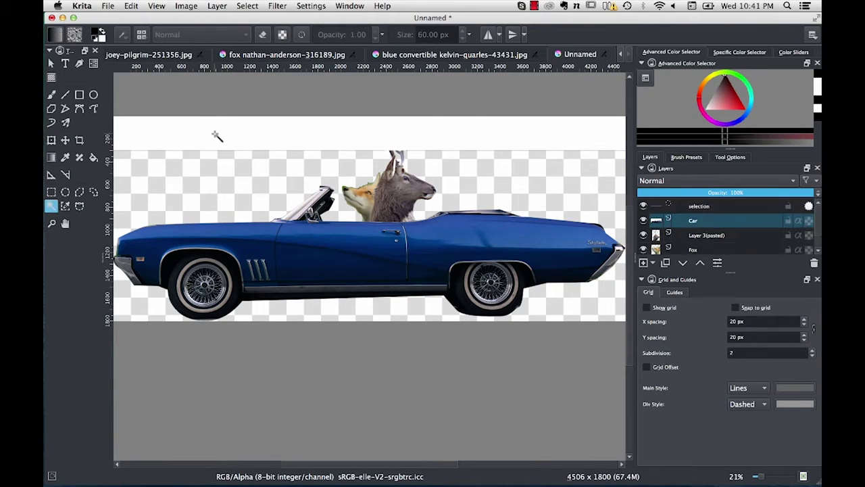
pyautogui.hotkey('ctrl', 'z')
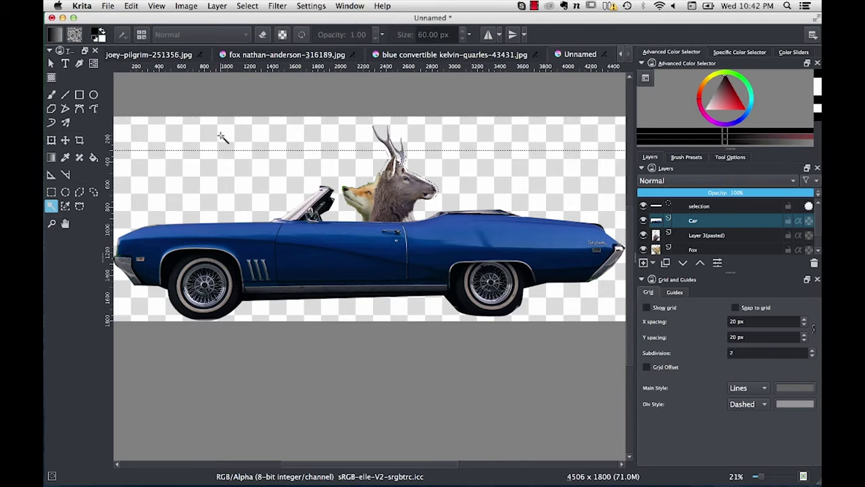
pyautogui.click(247, 5)
pyautogui.click(257, 32)
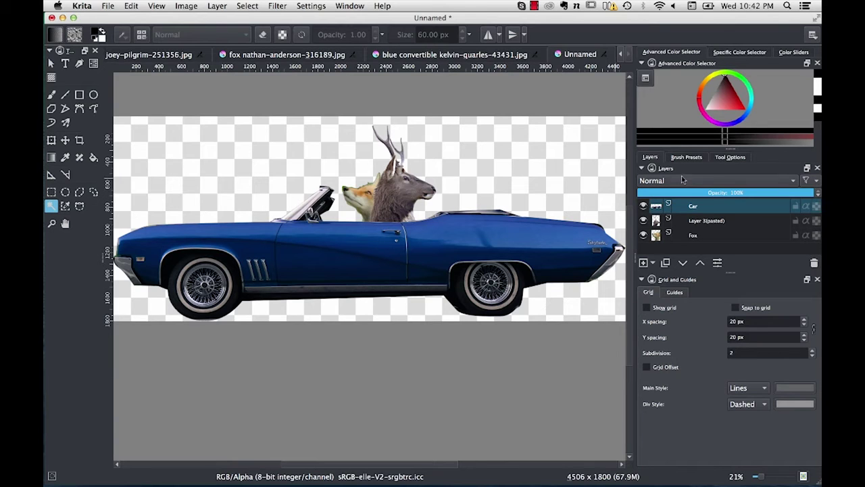
# Step: Rename the pasted elk's layer to "elk"
pyautogui.click(710, 221)
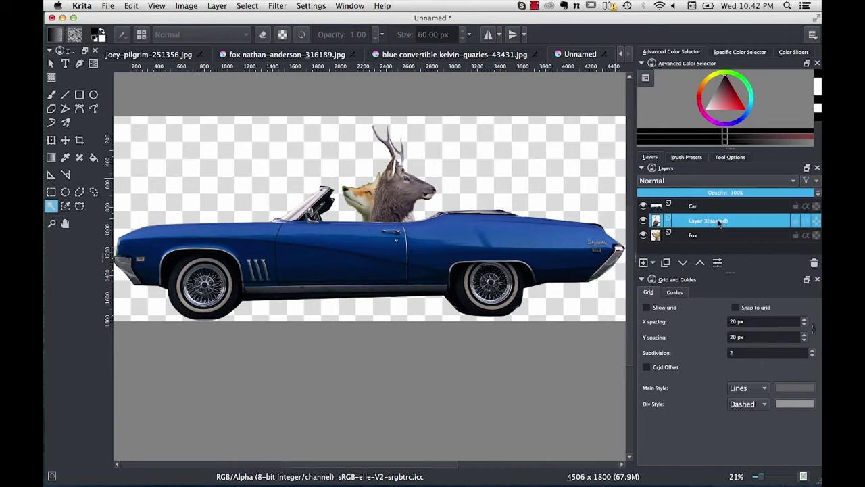
pyautogui.doubleClick(721, 223)
pyautogui.write('elk')
pyautogui.press('Return')
# Step: Mirror the elk layer horizontally so it faces the windshield and move it back behind the fox
pyautogui.click(217, 6)
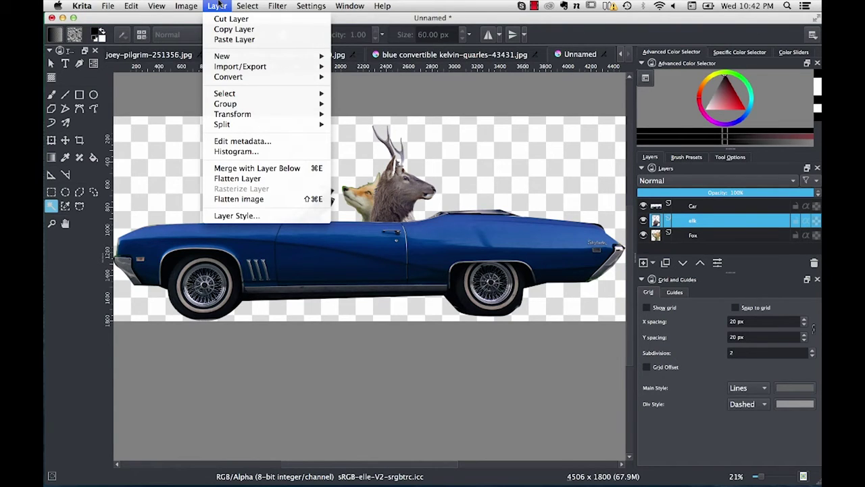
pyautogui.moveTo(238, 115)
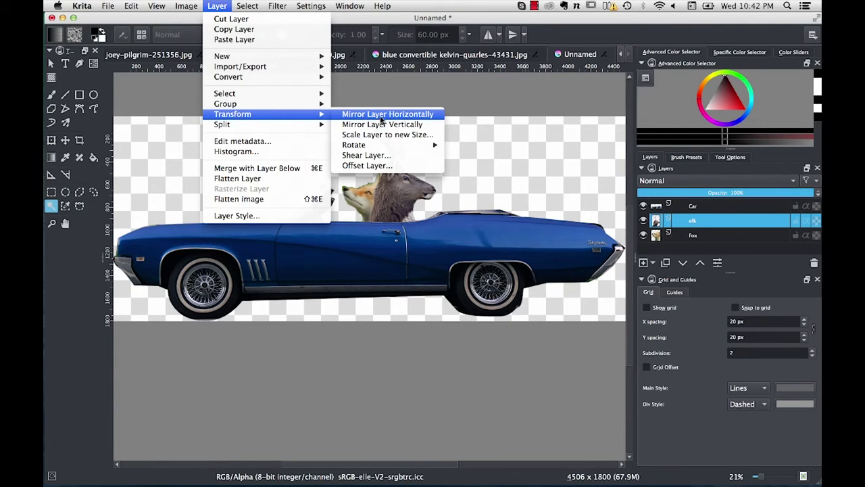
pyautogui.click(382, 115)
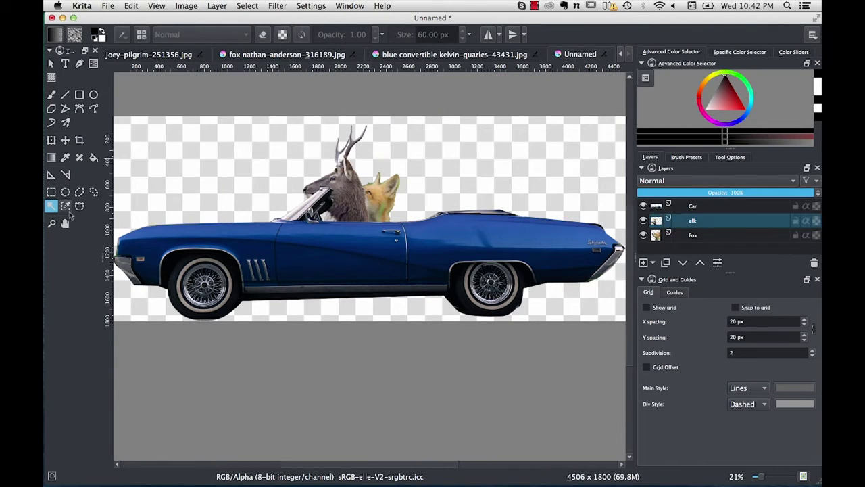
pyautogui.click(65, 140)
pyautogui.moveTo(354, 200); pyautogui.dragTo(422, 201)
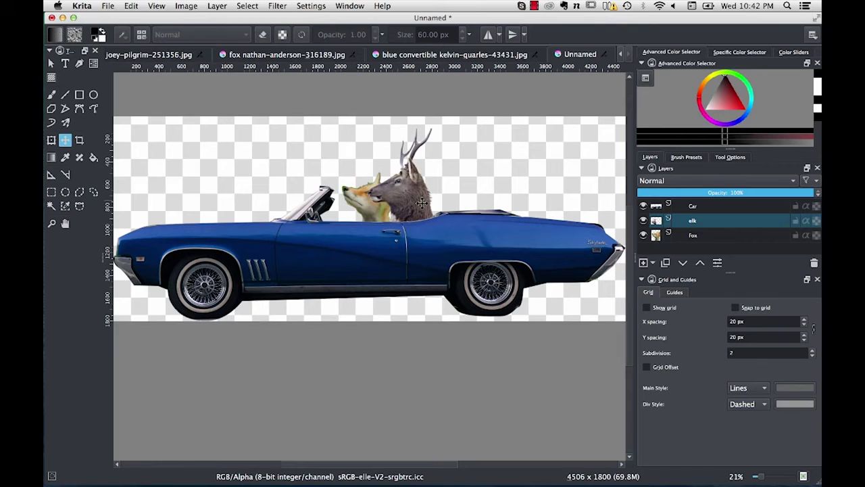
# Step: Shift the fox toward the windshield, shrink it slightly and tilt it clockwise, and nudge it into place above the door
pyautogui.click(700, 234)
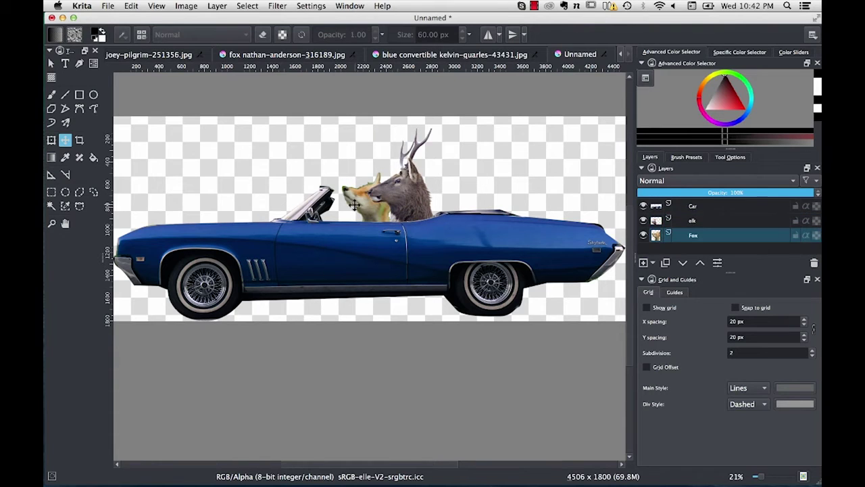
pyautogui.moveTo(354, 204); pyautogui.dragTo(370, 205)
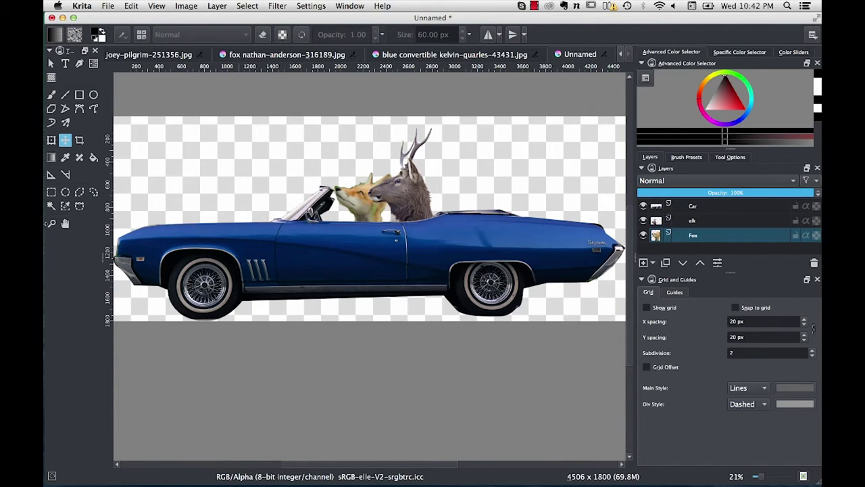
pyautogui.click(51, 141)
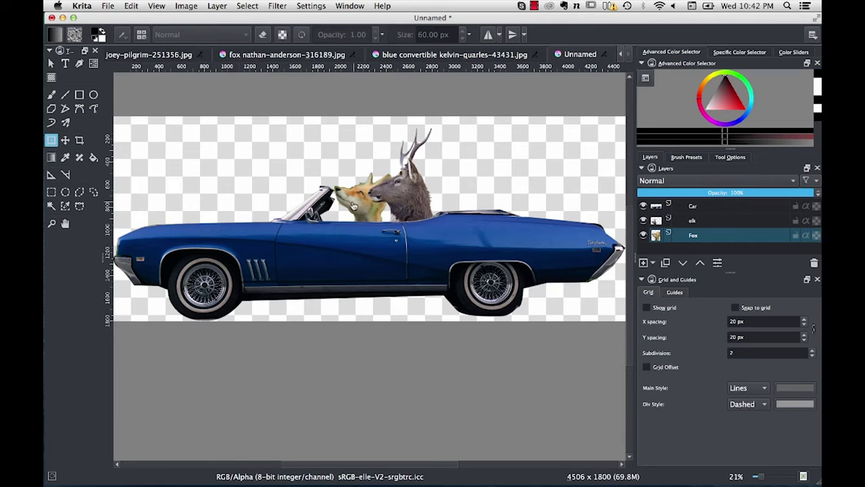
pyautogui.moveTo(390, 172); pyautogui.dragTo(384, 192)
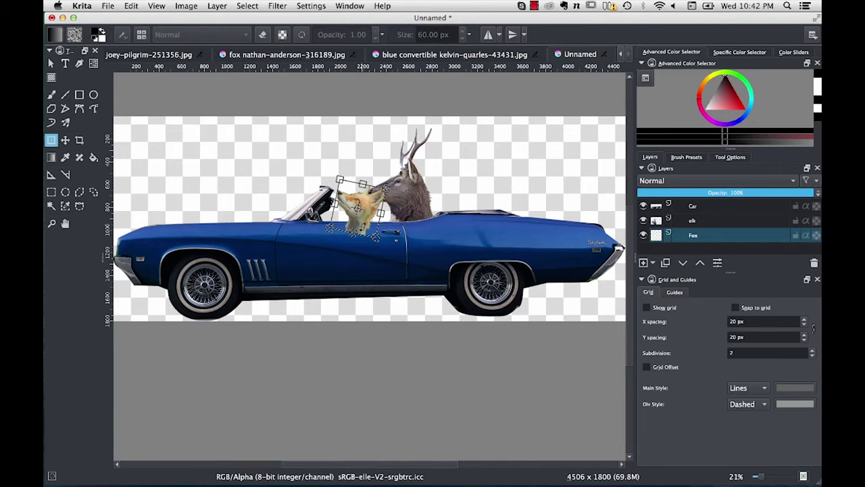
pyautogui.press('Return')
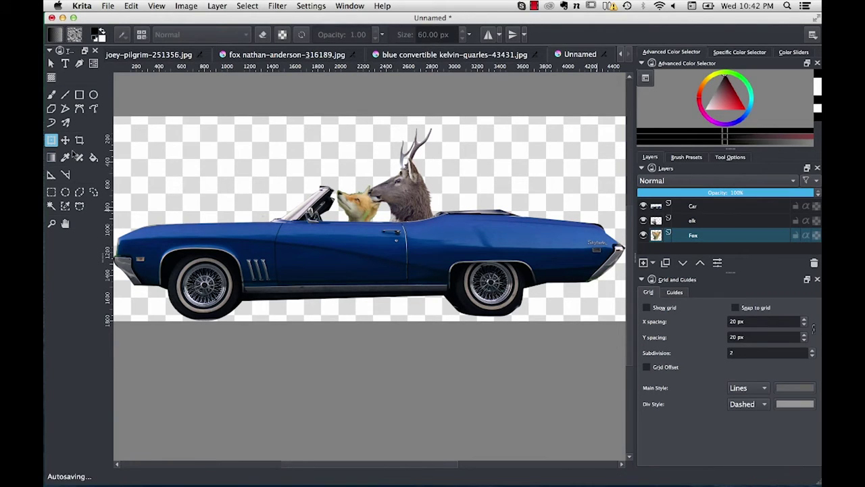
pyautogui.click(65, 140)
pyautogui.moveTo(358, 210)
pyautogui.mouseDown()
pyautogui.moveTo(367, 208)
pyautogui.moveTo(357, 206)
pyautogui.mouseUp()
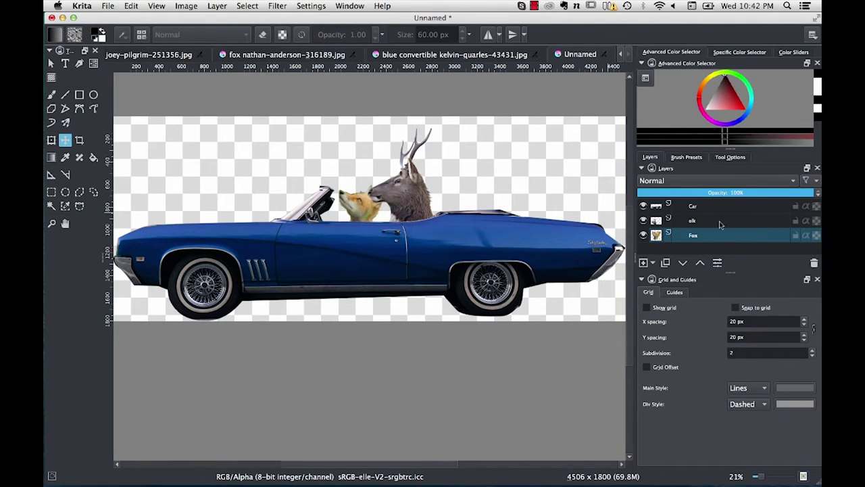
# Step: Raise the Fox layer above the elk layer and swap the heads' seats, with the elk nearer the windshield and the fox behind it
pyautogui.moveTo(697, 236); pyautogui.dragTo(706, 218)
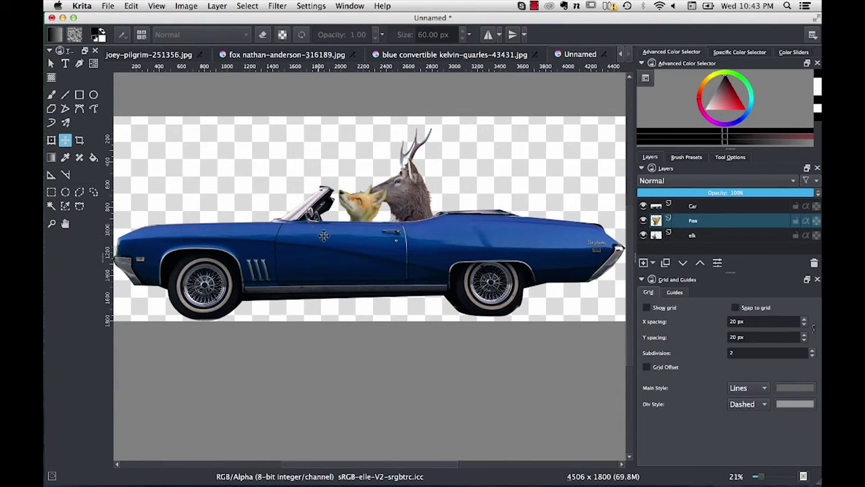
pyautogui.moveTo(362, 202)
pyautogui.mouseDown()
pyautogui.moveTo(382, 201)
pyautogui.moveTo(351, 209)
pyautogui.moveTo(372, 207)
pyautogui.mouseUp()
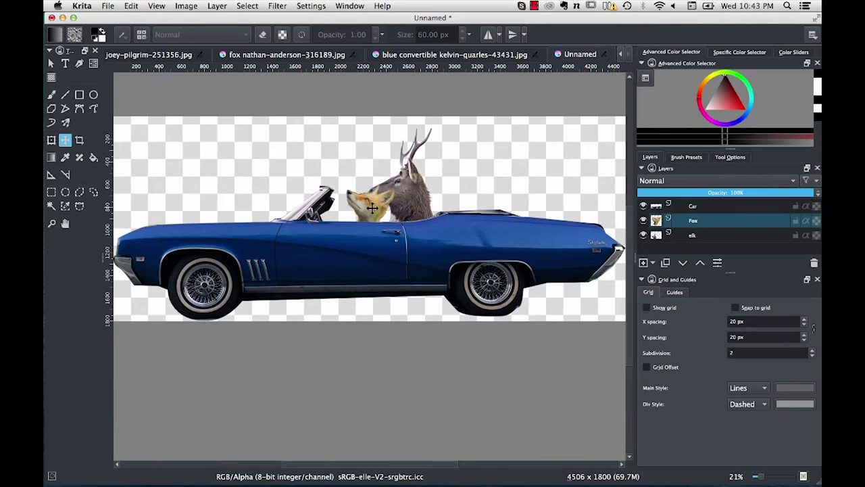
pyautogui.click(703, 234)
pyautogui.moveTo(415, 191); pyautogui.dragTo(396, 192)
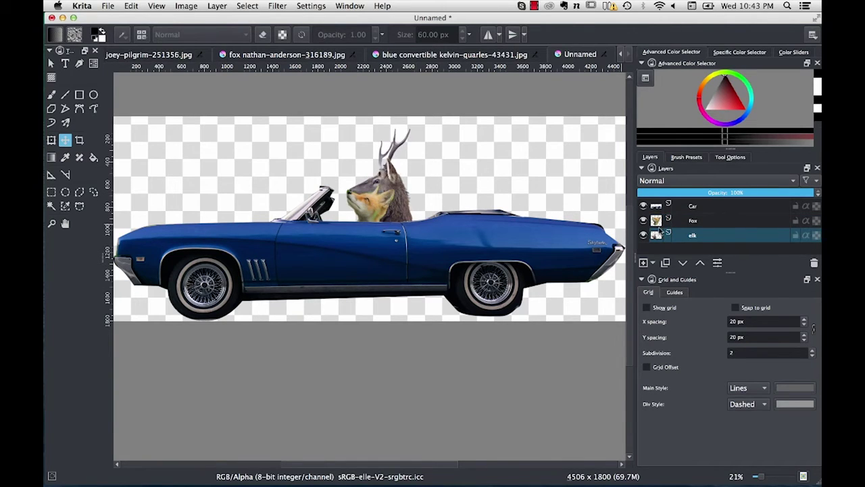
pyautogui.click(696, 220)
pyautogui.moveTo(351, 213); pyautogui.dragTo(392, 211)
# Step: Nudge the elk forward and lower into the car, and shift the fox slightly toward the rear
pyautogui.click(719, 237)
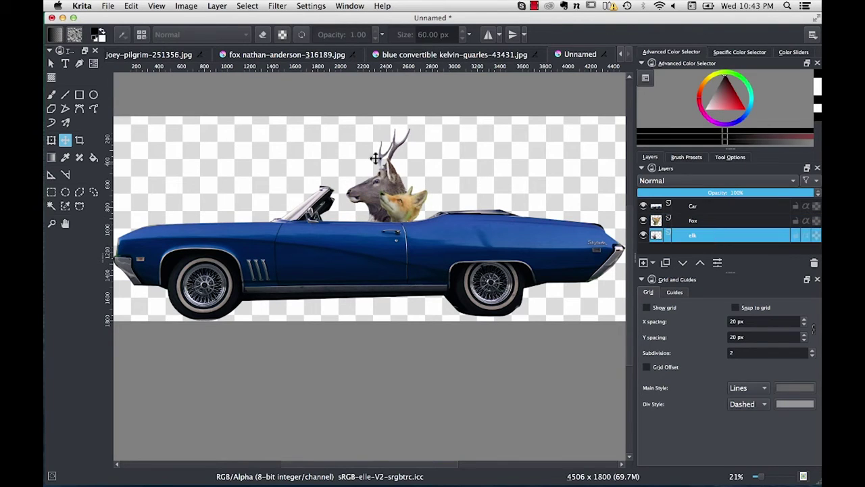
pyautogui.moveTo(376, 158); pyautogui.dragTo(377, 183)
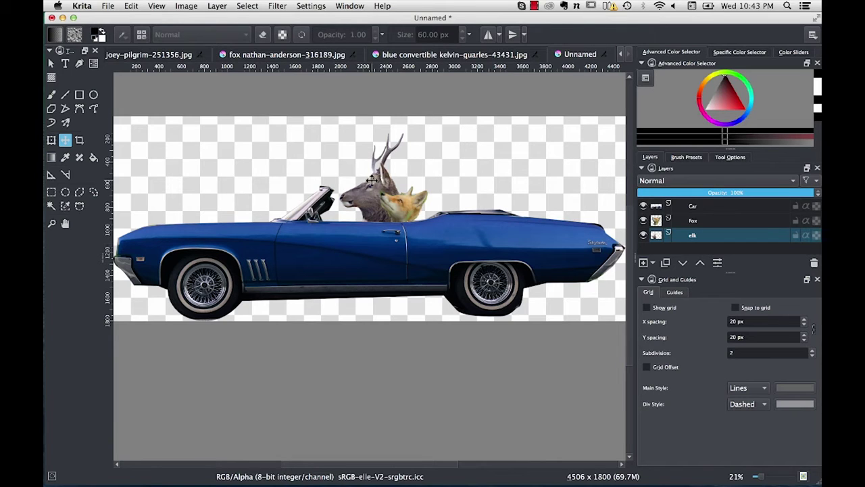
pyautogui.moveTo(372, 184)
pyautogui.mouseDown()
pyautogui.moveTo(354, 190)
pyautogui.moveTo(365, 191)
pyautogui.mouseUp()
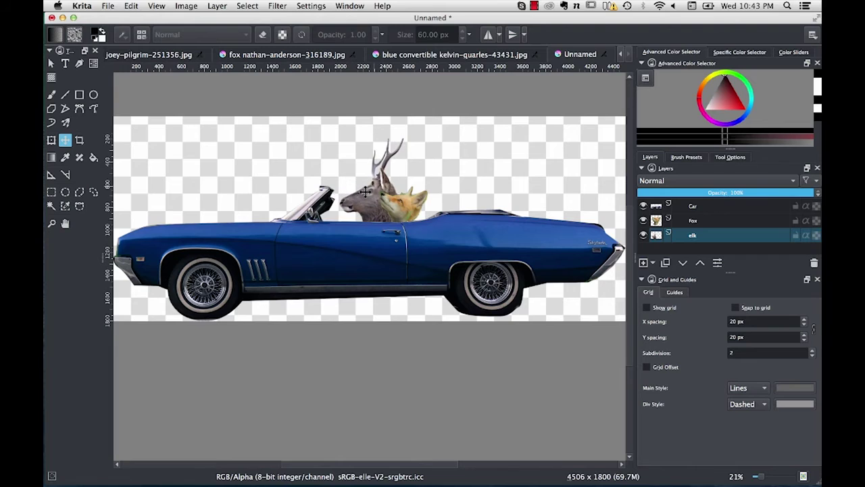
pyautogui.click(703, 221)
pyautogui.moveTo(408, 208); pyautogui.dragTo(412, 207)
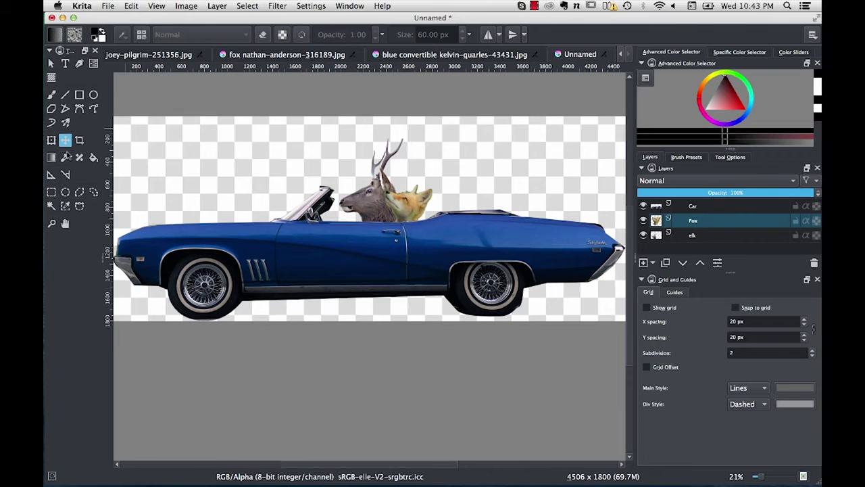
# Step: Rotate the fox's head counterclockwise so its snout points lower, and nudge it into place beside the elk
pyautogui.click(51, 140)
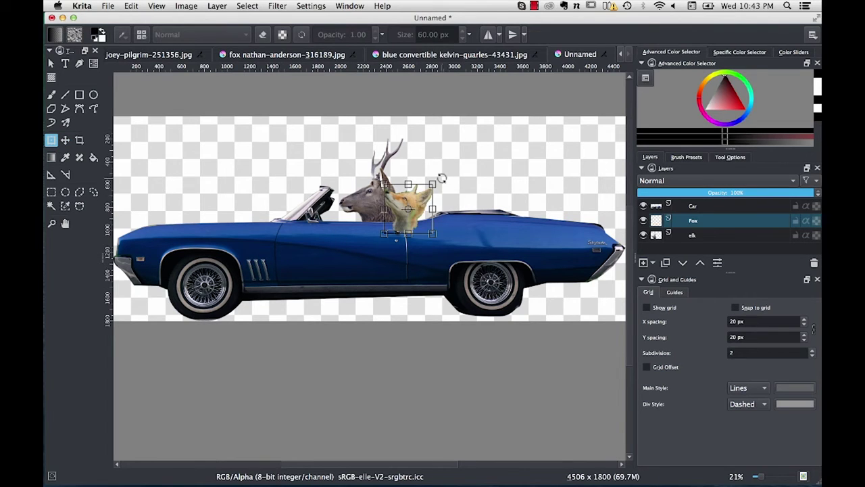
pyautogui.moveTo(442, 178); pyautogui.dragTo(426, 174)
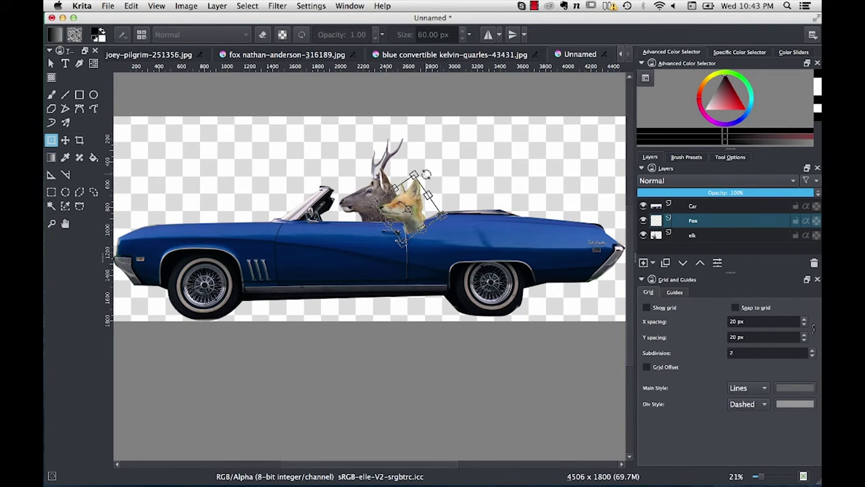
pyautogui.press('Escape')
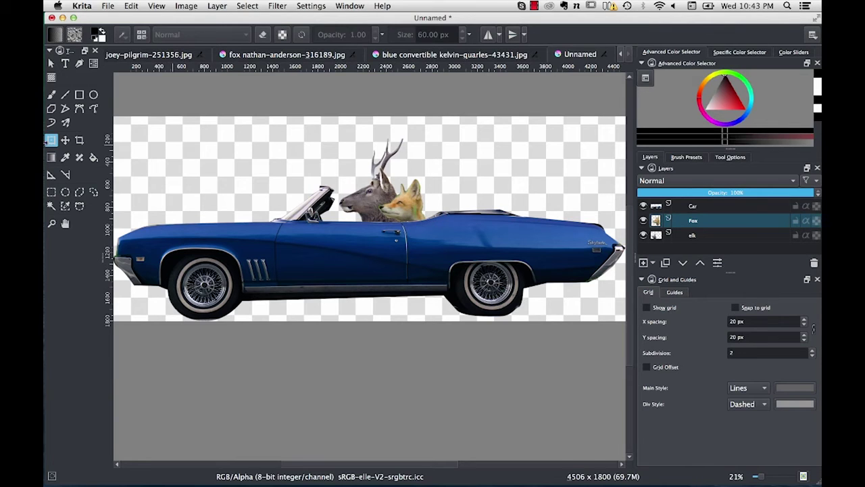
pyautogui.click(65, 140)
pyautogui.moveTo(400, 207); pyautogui.dragTo(406, 213)
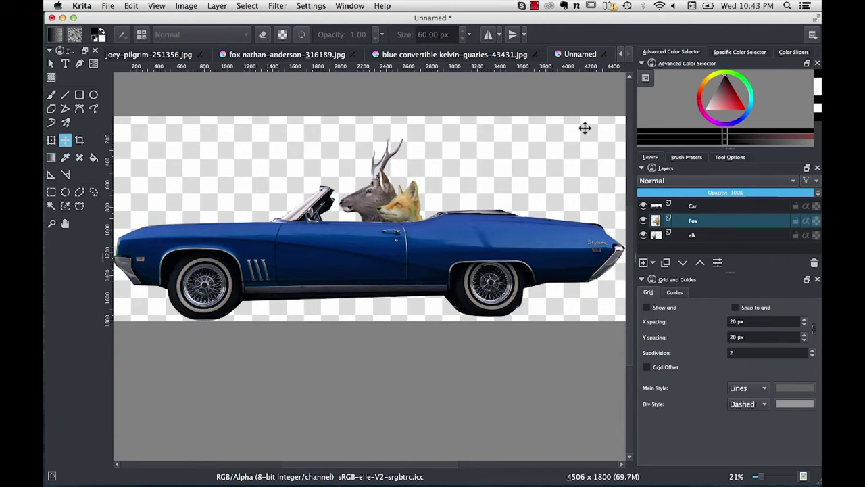
# Step: Save the collage as a Krita document named roadtrip.kra
pyautogui.click(112, 6)
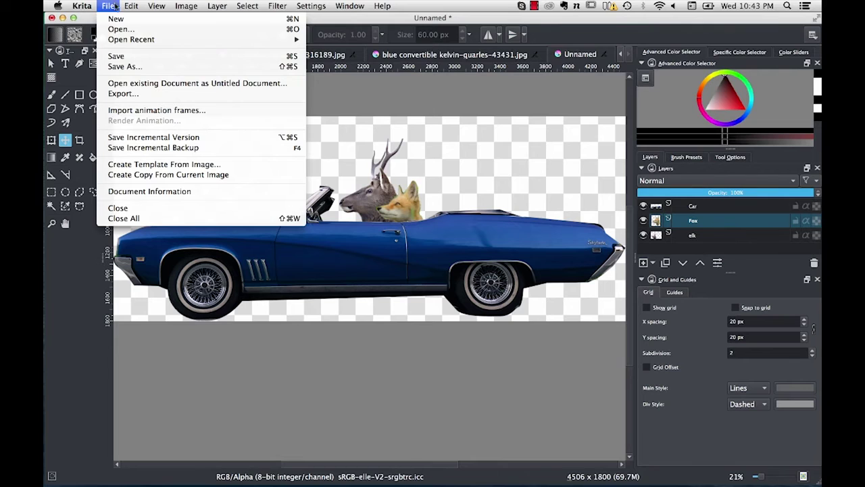
pyautogui.click(125, 67)
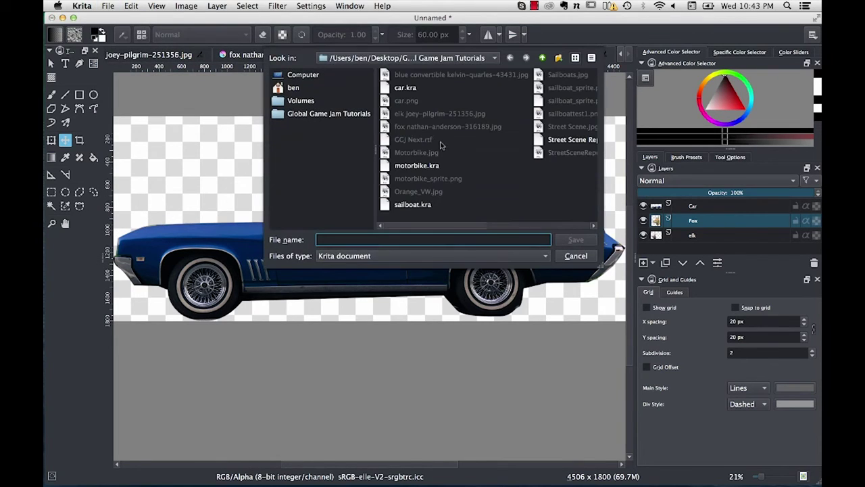
pyautogui.write('roa')
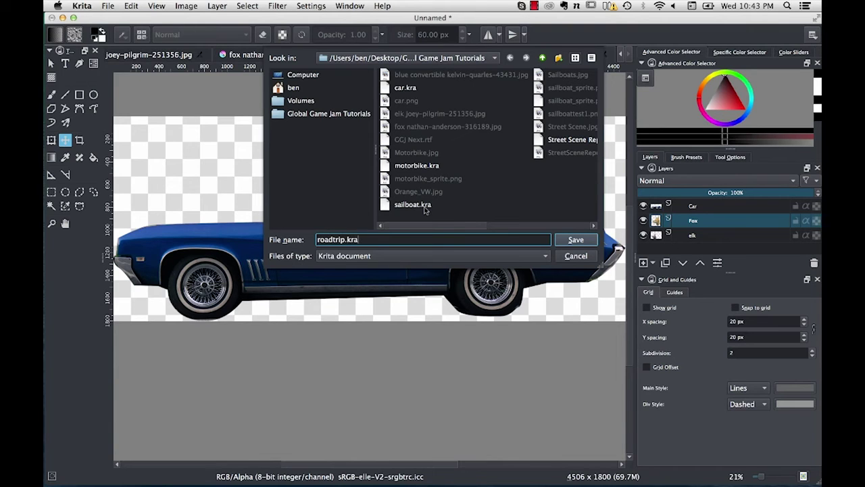
pyautogui.write('dtrip.kra')
pyautogui.click(576, 240)
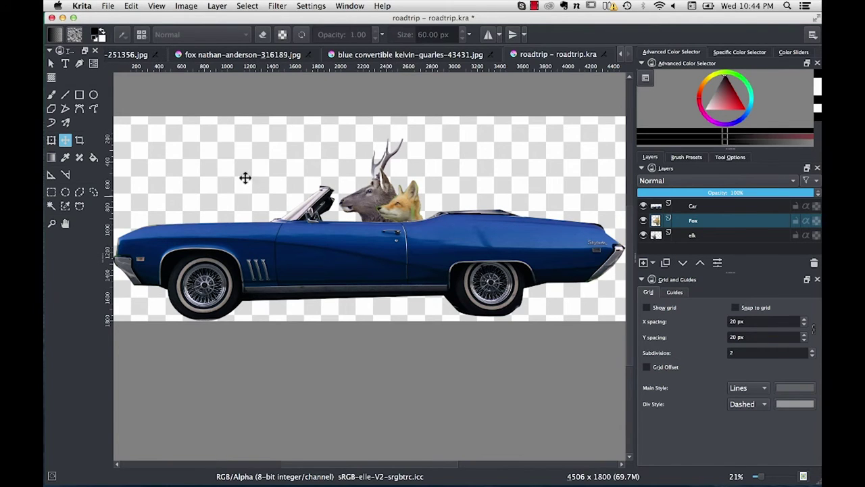
# Step: Crop the empty strip off the image's upper edge to just above the antlers, leaving a height of about 1615 px
pyautogui.click(79, 140)
pyautogui.click(362, 140)
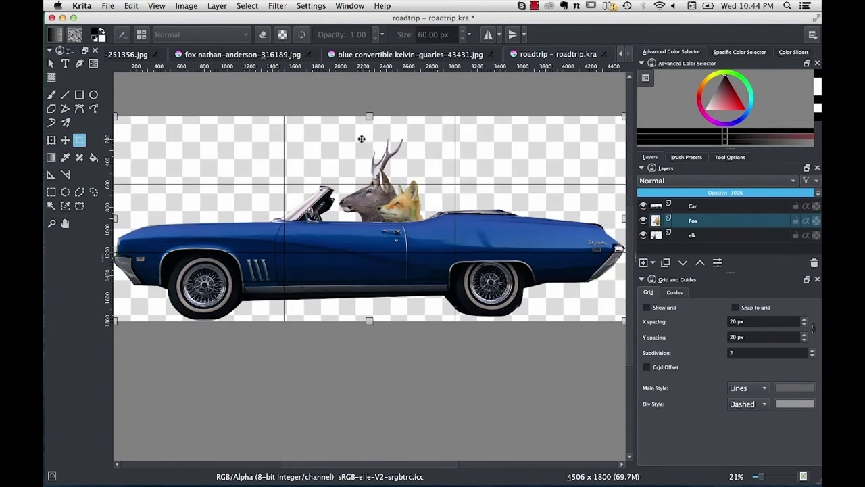
pyautogui.moveTo(370, 115); pyautogui.dragTo(370, 136)
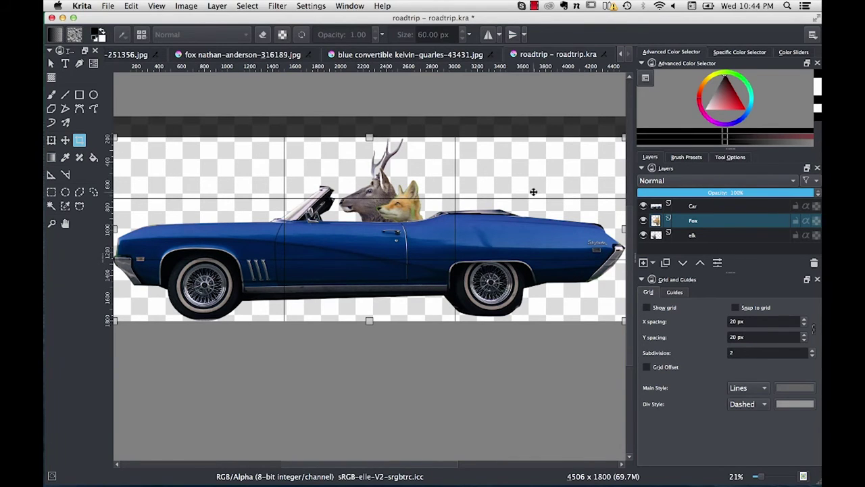
pyautogui.press('Return')
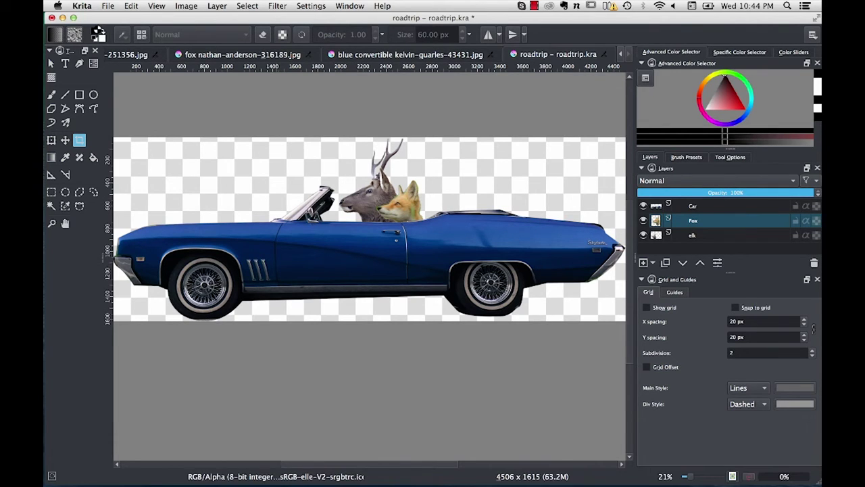
# Step: Scale the whole image to a height of 200 px with proportions constrained
pyautogui.click(104, 5)
pyautogui.click(110, 6)
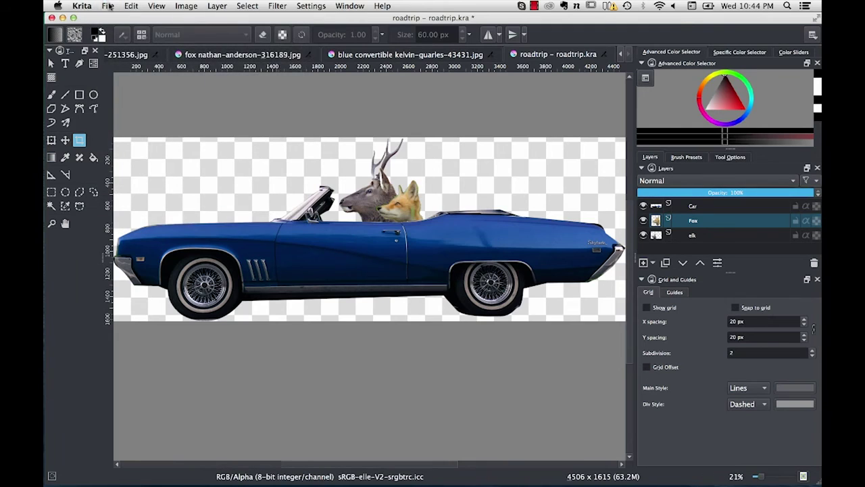
pyautogui.click(110, 5)
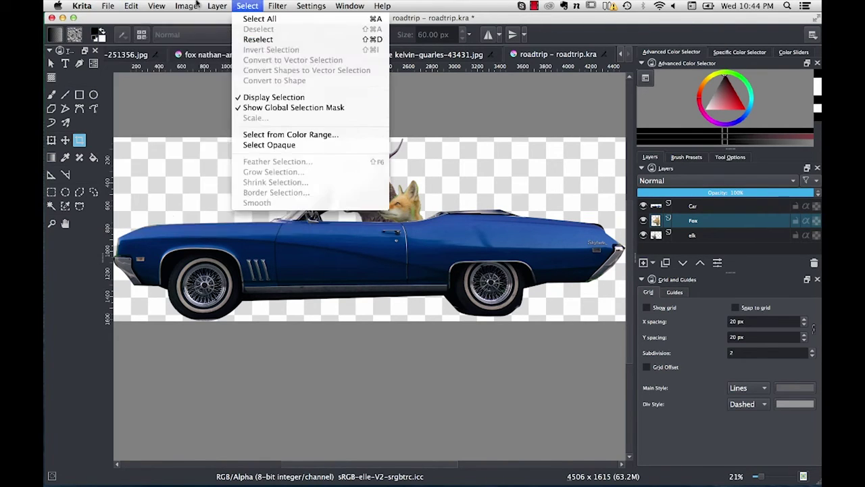
pyautogui.moveTo(189, 5)
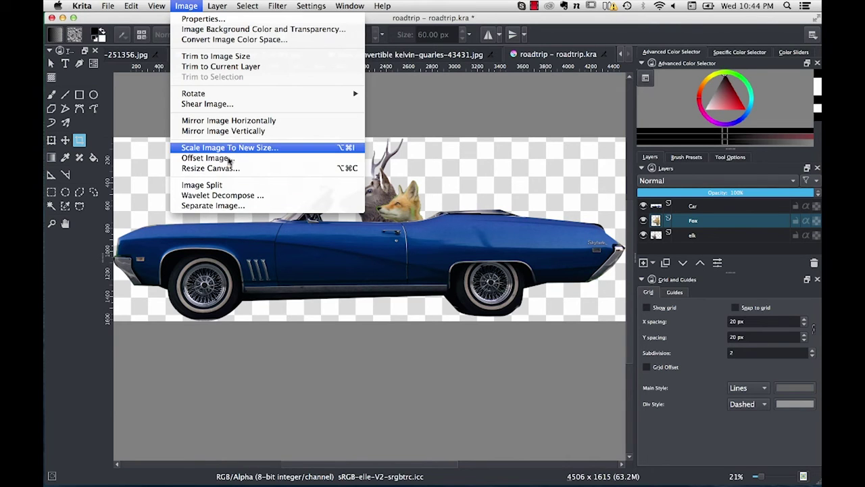
pyautogui.click(231, 147)
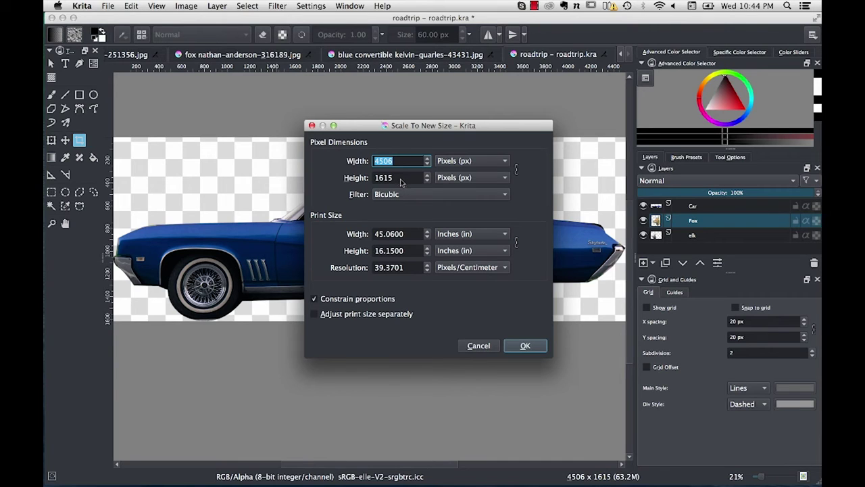
pyautogui.press('Tab')
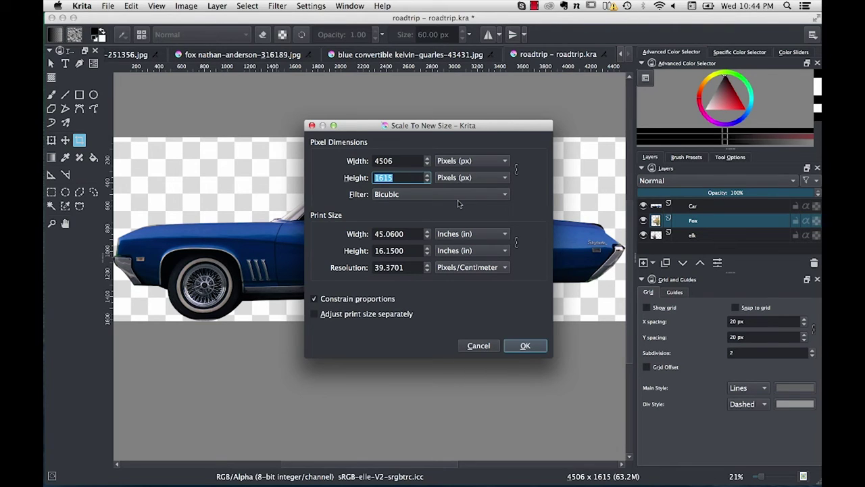
pyautogui.write('200')
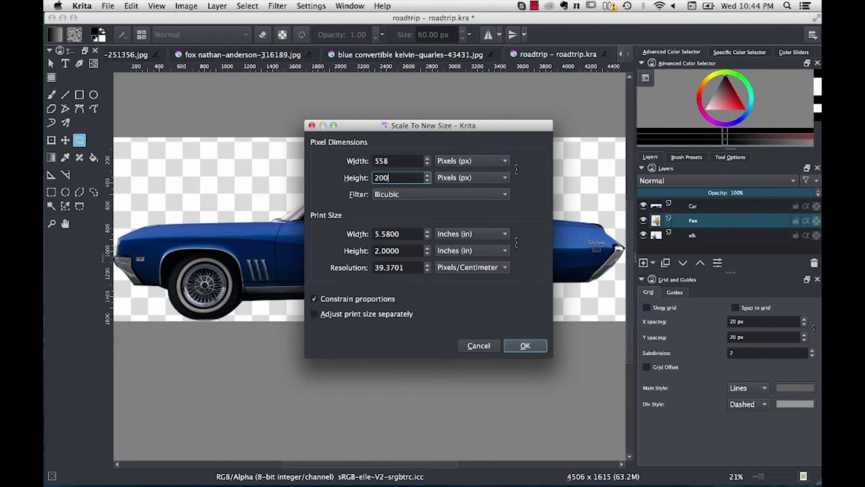
pyautogui.click(516, 345)
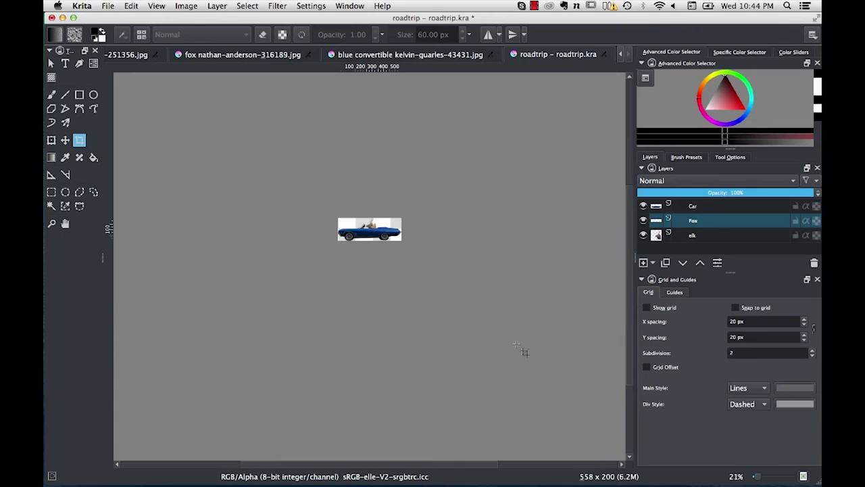
# Step: Export the collage as a PNG image named roadtrip.png with the alpha channel stored
pyautogui.click(747, 477)
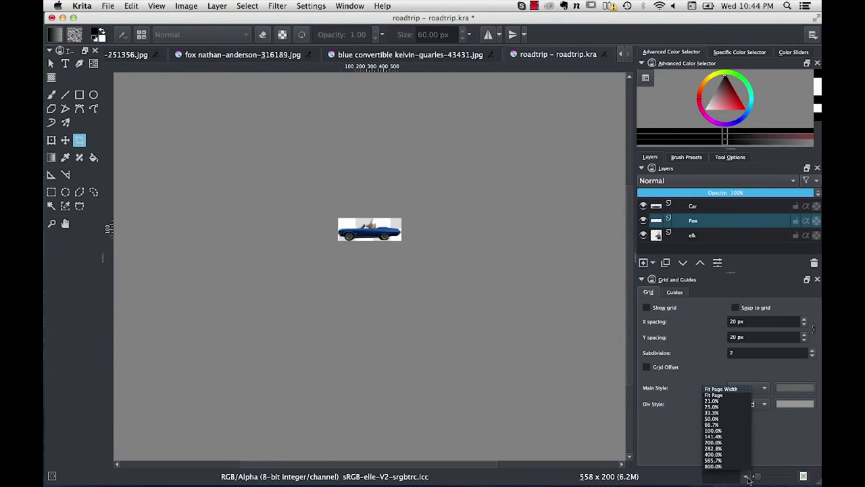
pyautogui.click(719, 430)
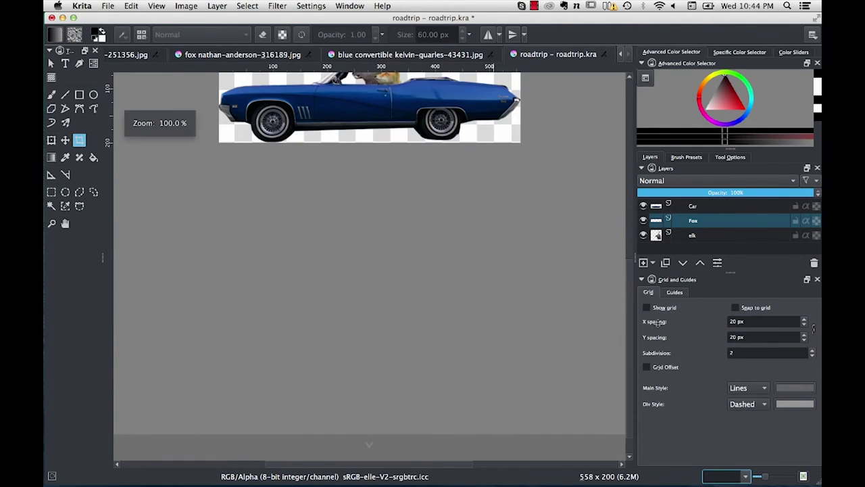
pyautogui.moveTo(543, 180); pyautogui.dragTo(531, 357)
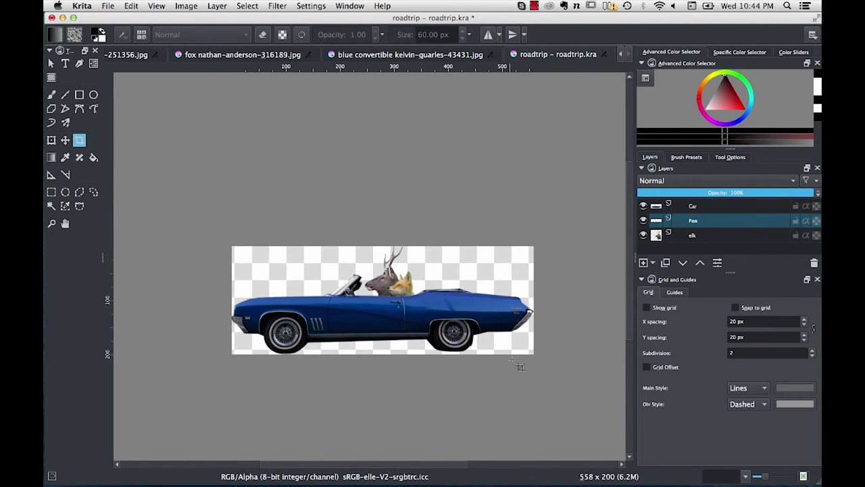
pyautogui.click(111, 6)
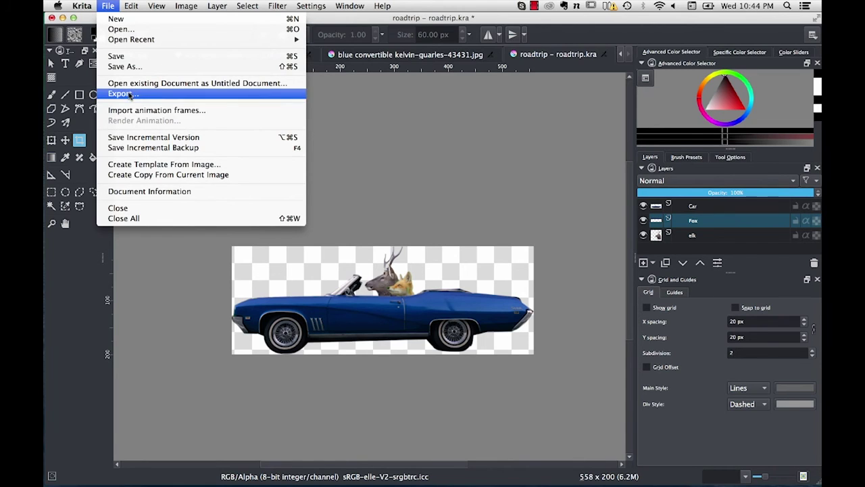
pyautogui.click(128, 92)
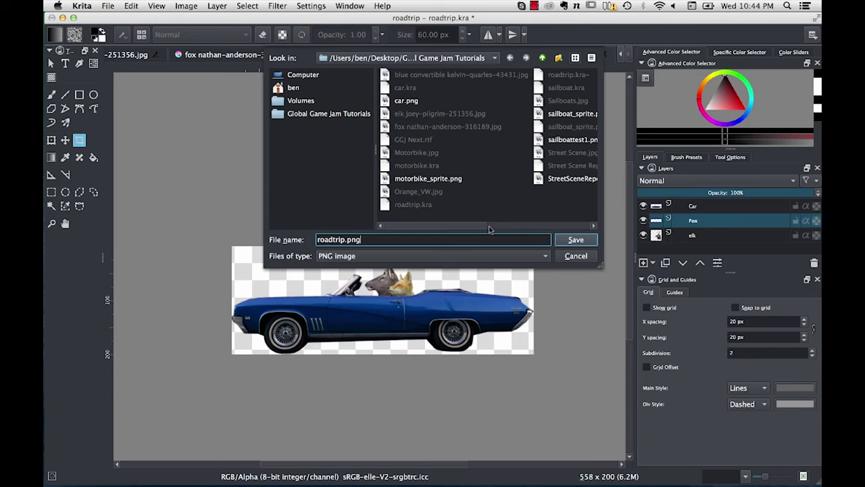
pyautogui.click(576, 241)
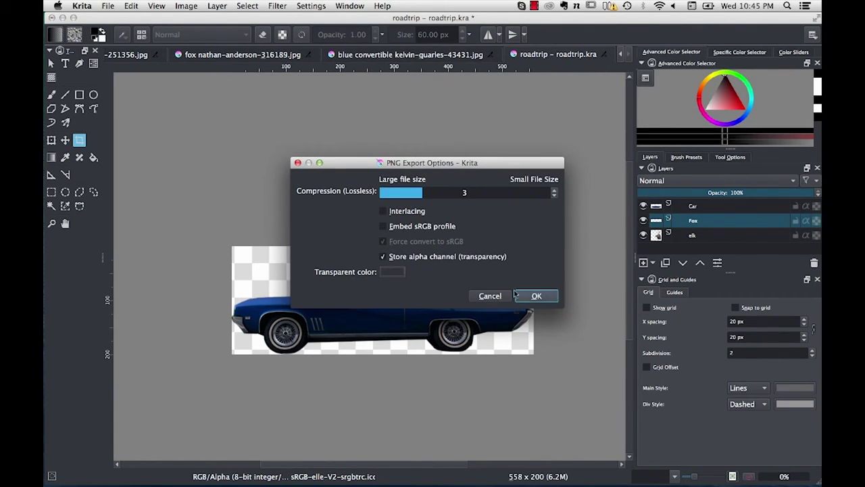
pyautogui.click(518, 295)
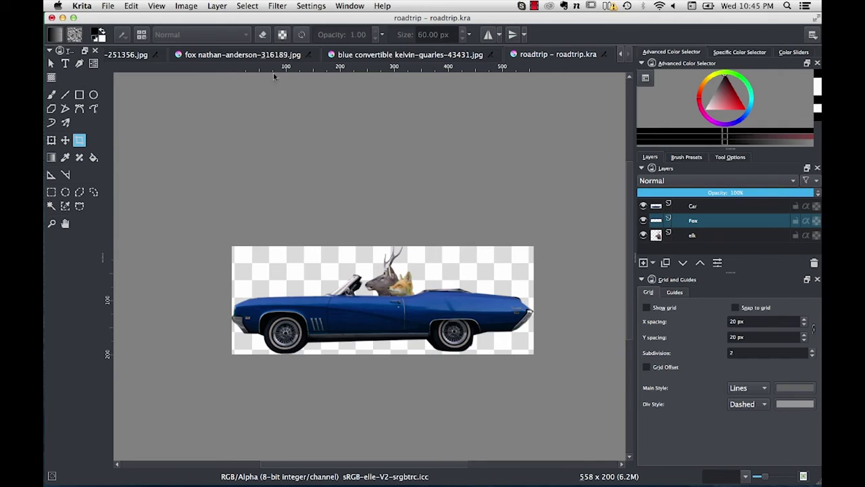
# Step: Open the Krita document Street Scene Repeating.kra, limiting the listed files to the Krita document type
pyautogui.click(107, 6)
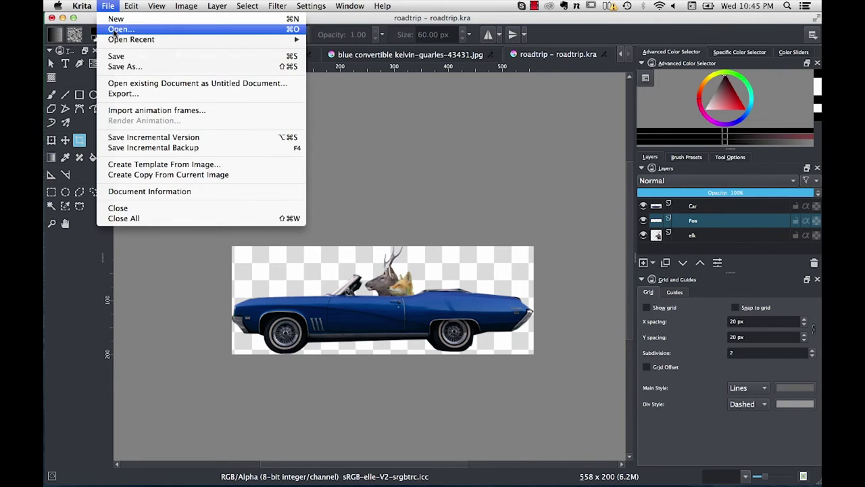
pyautogui.click(114, 28)
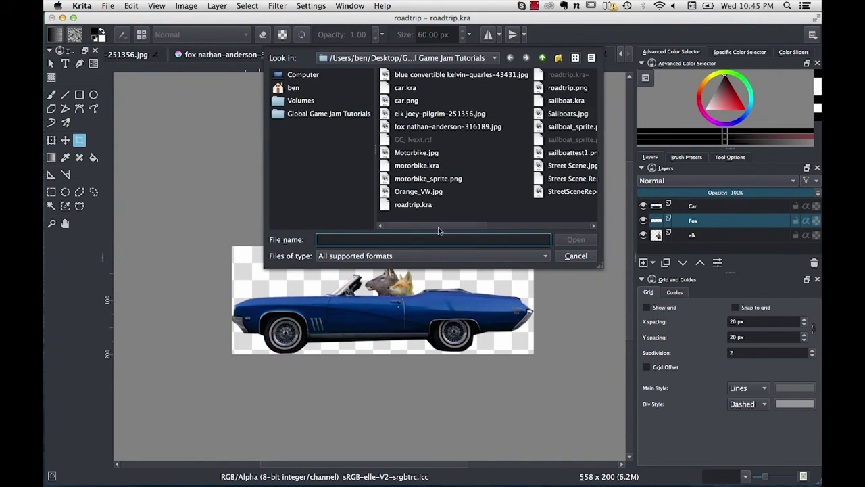
pyautogui.click(427, 253)
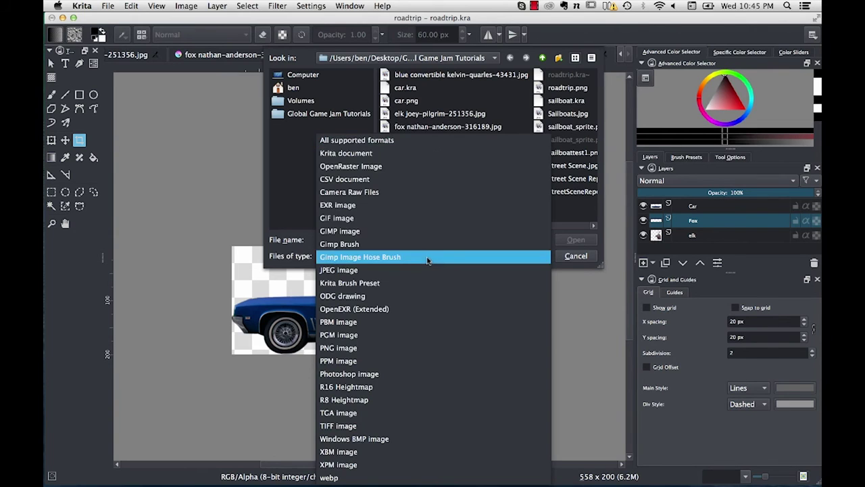
pyautogui.click(408, 153)
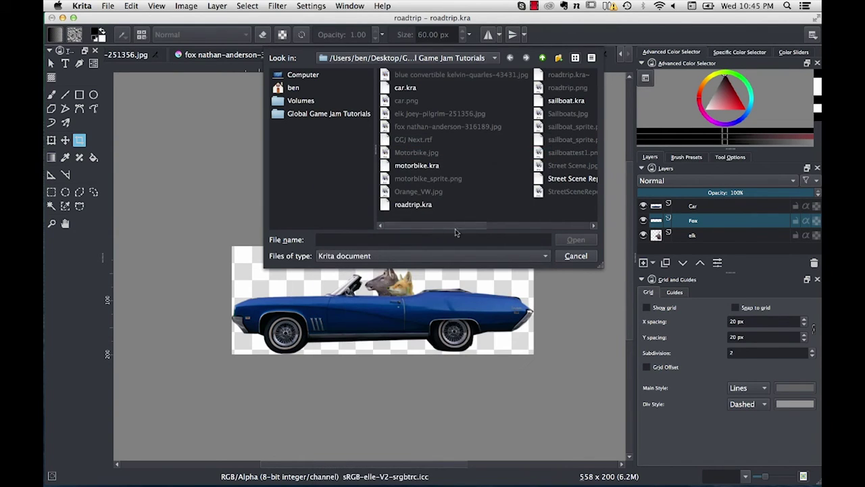
pyautogui.moveTo(456, 231); pyautogui.dragTo(545, 224)
pyautogui.click(464, 179)
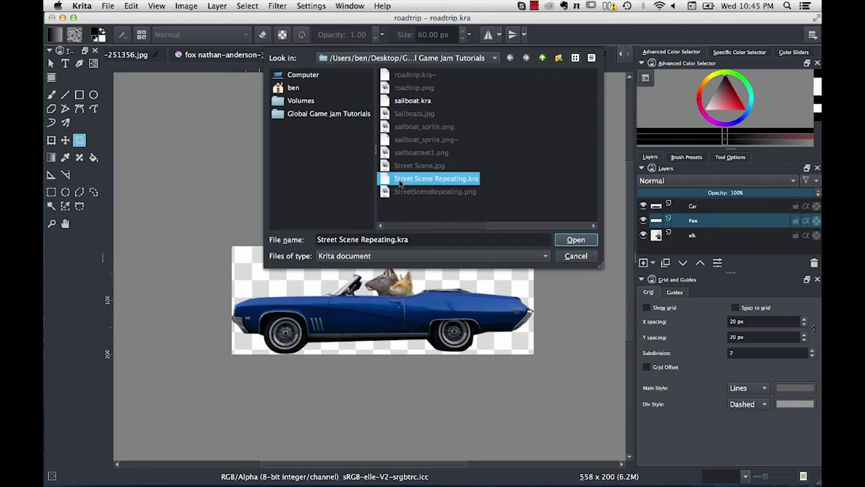
pyautogui.click(572, 240)
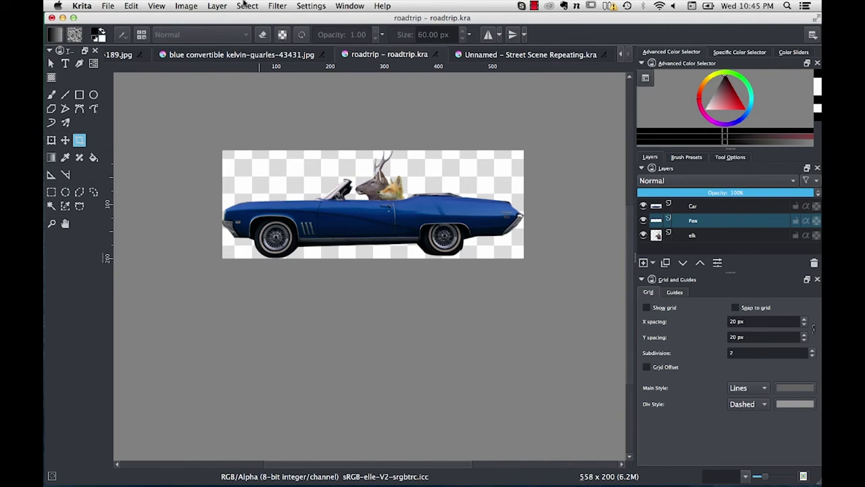
# Step: Select the whole roadtrip.kra image and copy all its visible layers merged
pyautogui.click(245, 5)
pyautogui.click(257, 18)
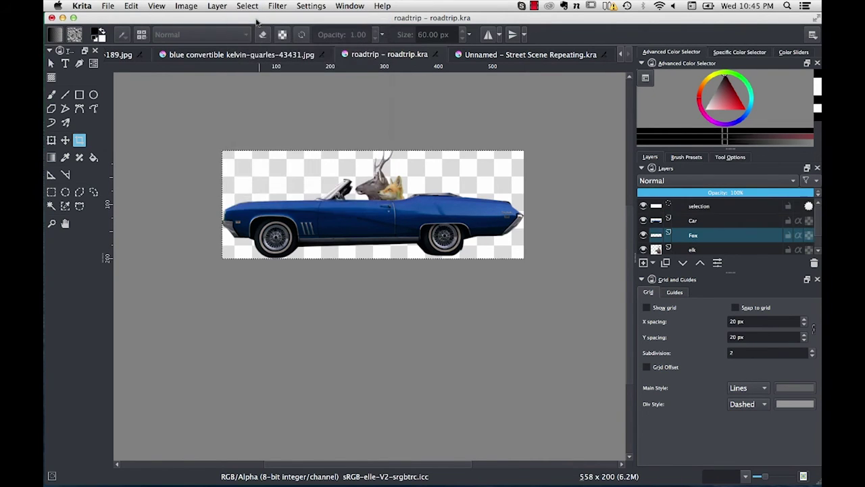
pyautogui.click(127, 6)
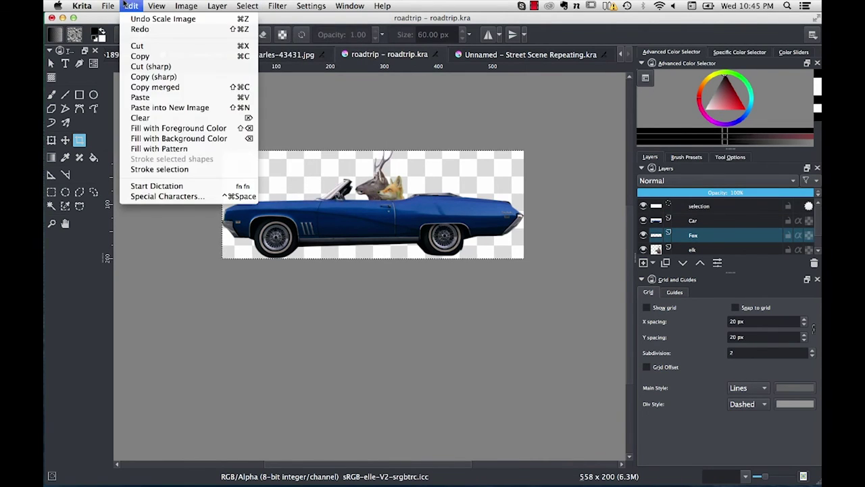
pyautogui.click(180, 89)
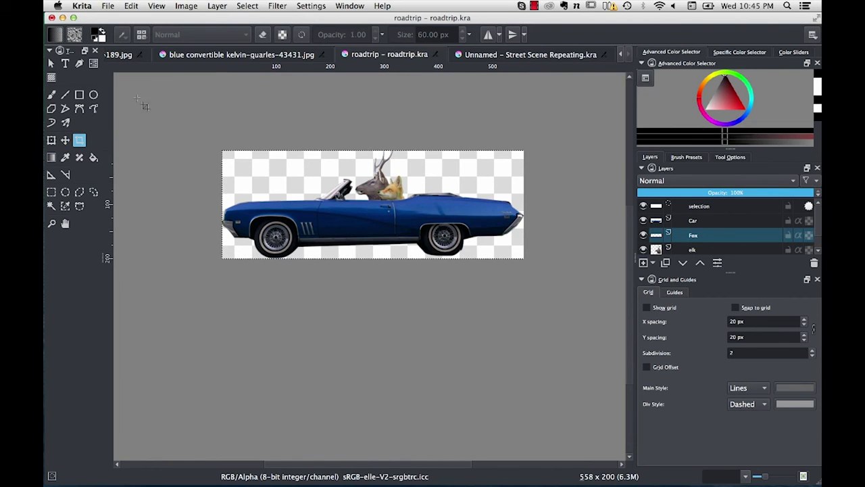
# Step: Paste the merged car collage into the Street Scene Repeating.kra document as a new layer
pyautogui.click(532, 57)
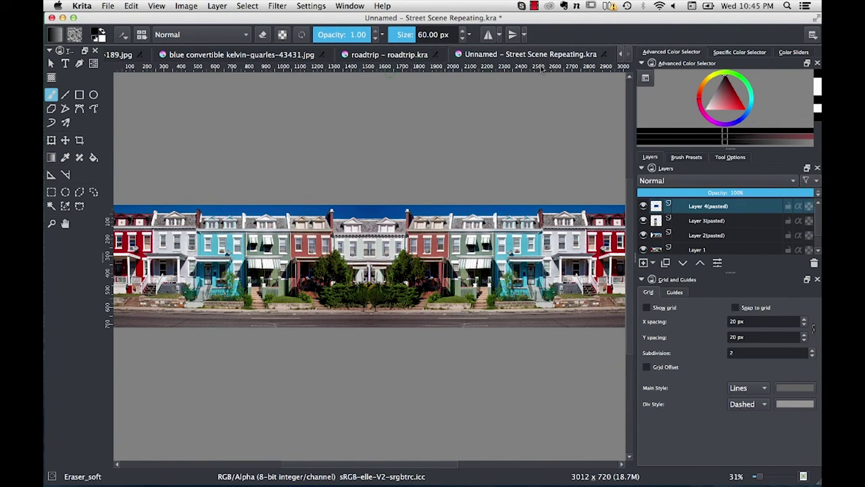
pyautogui.click(745, 477)
pyautogui.click(746, 479)
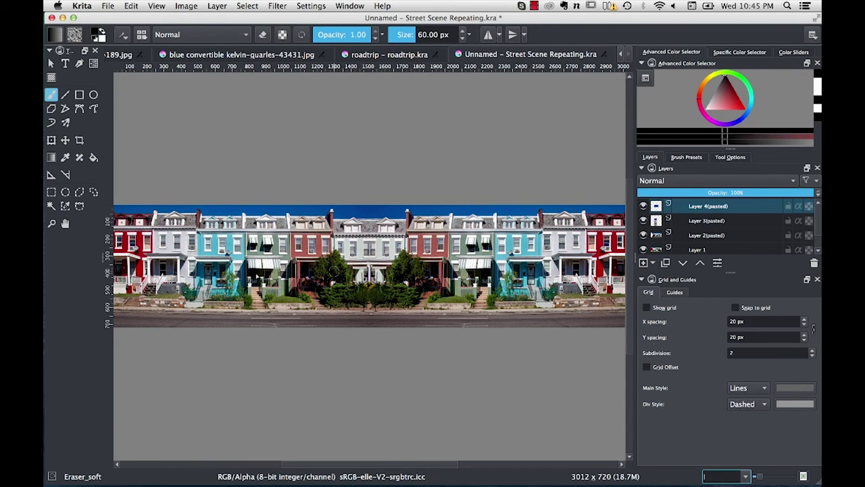
pyautogui.click(127, 6)
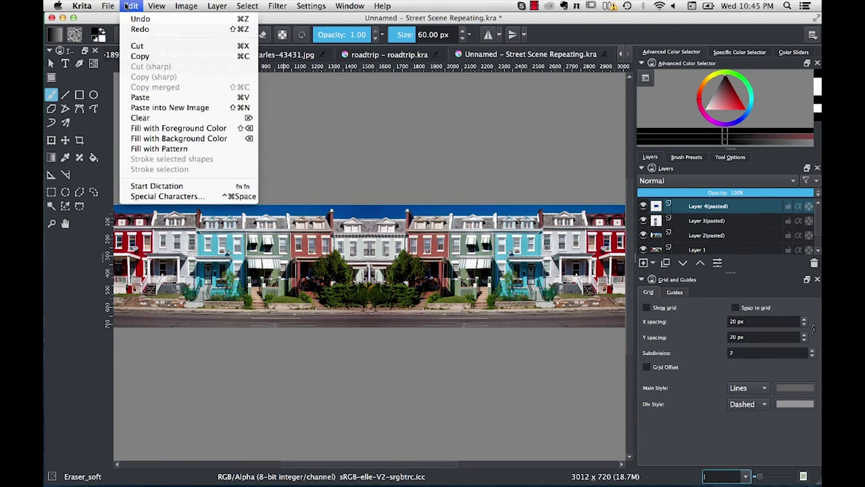
pyautogui.click(140, 98)
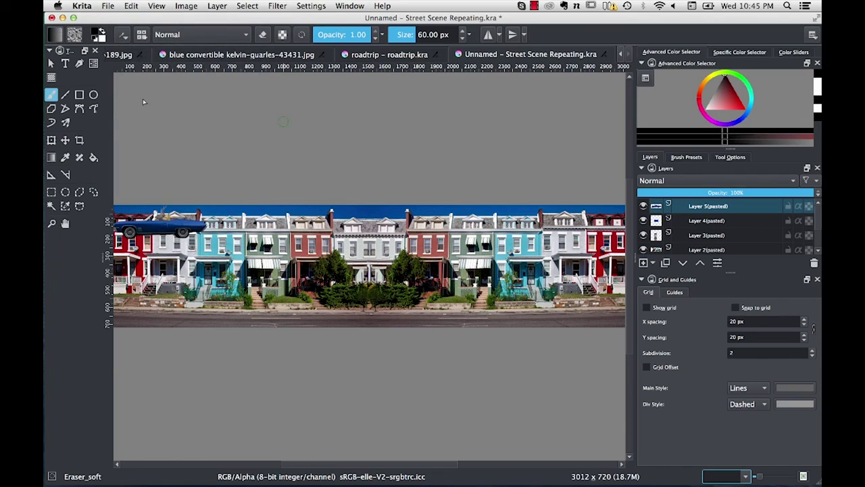
# Step: Move the pasted car layer down onto the road, in front of the hedges at the middle of the street scene
pyautogui.click(65, 140)
pyautogui.moveTo(182, 228)
pyautogui.mouseDown()
pyautogui.moveTo(363, 282)
pyautogui.moveTo(401, 310)
pyautogui.mouseUp()
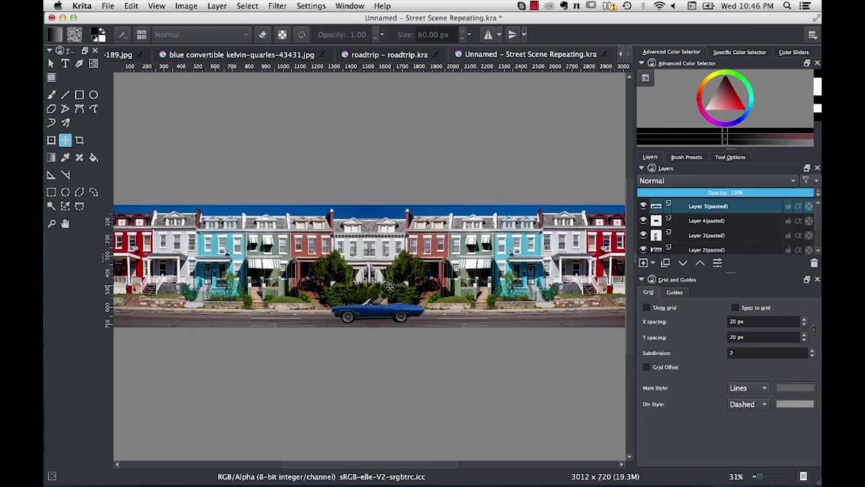
pyautogui.click(746, 478)
pyautogui.click(729, 433)
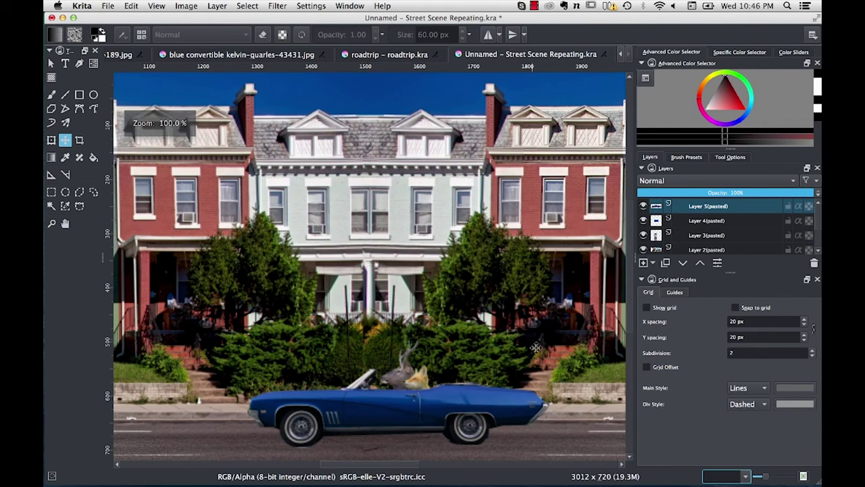
pyautogui.moveTo(535, 348); pyautogui.dragTo(493, 302)
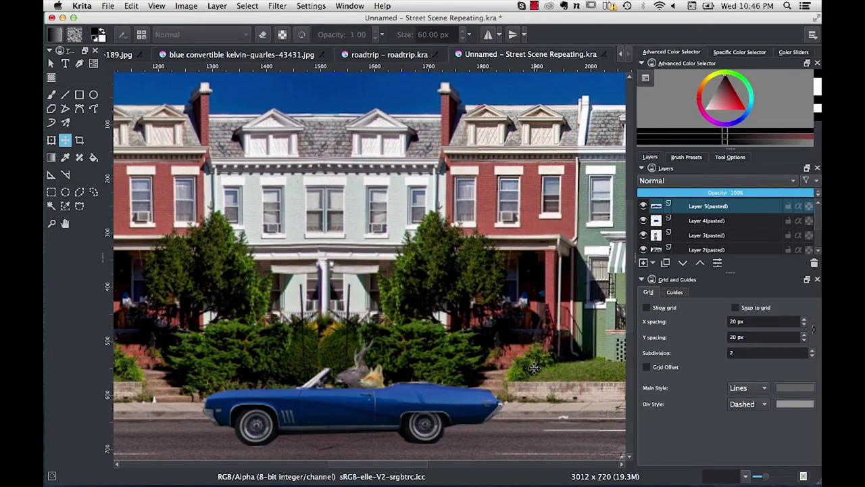